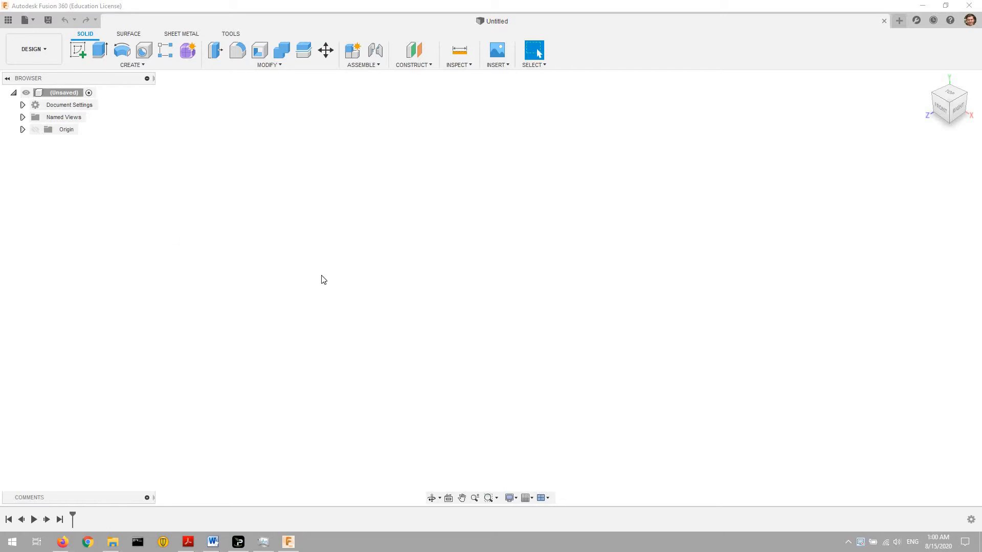
# Step: Look through the part and assembly files stored in the CAD Training project folder
pyautogui.click(9, 21)
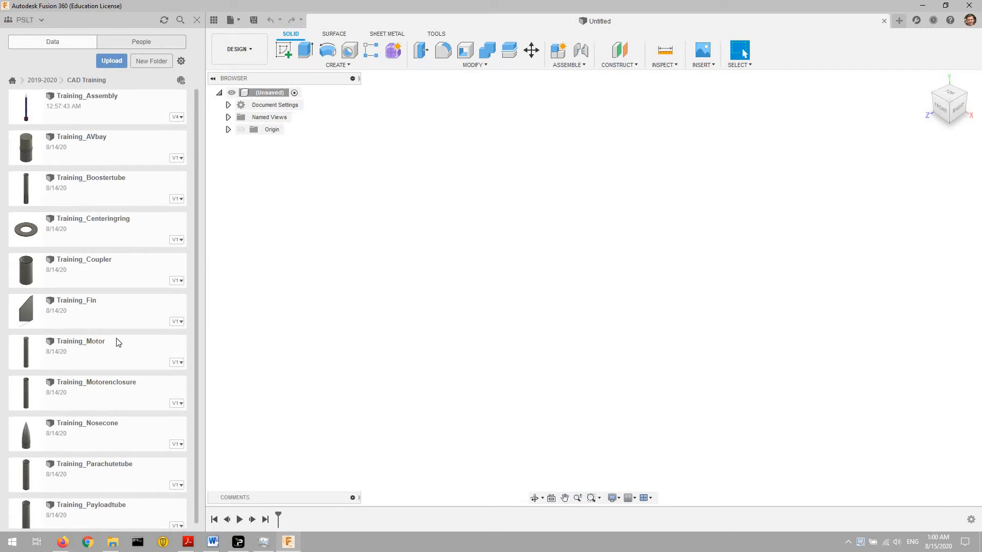
pyautogui.scroll(-1, 118, 342)
pyautogui.scroll(1, 119, 343)
pyautogui.scroll(-1, 91, 260)
pyautogui.scroll(1, 91, 260)
pyautogui.scroll(-1, 117, 395)
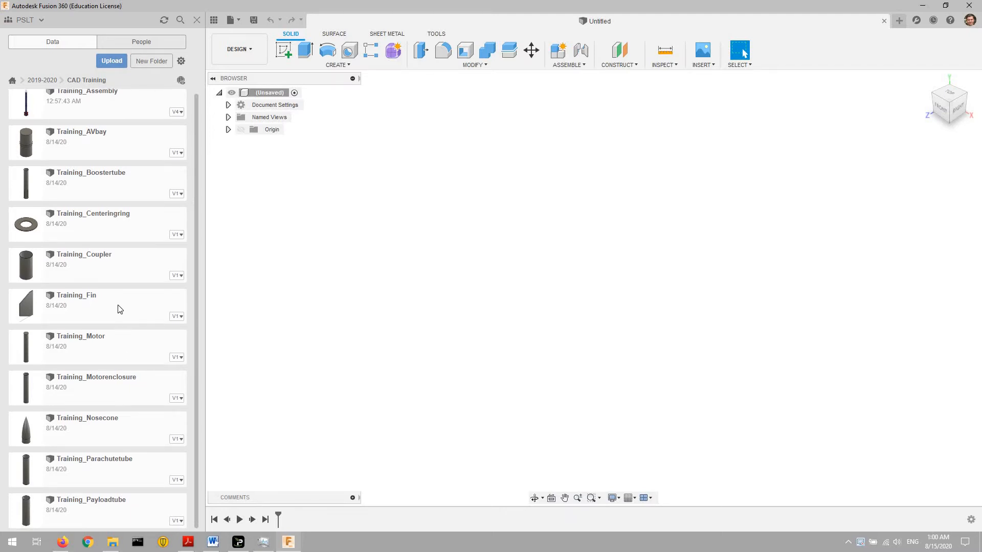
pyautogui.scroll(1, 108, 199)
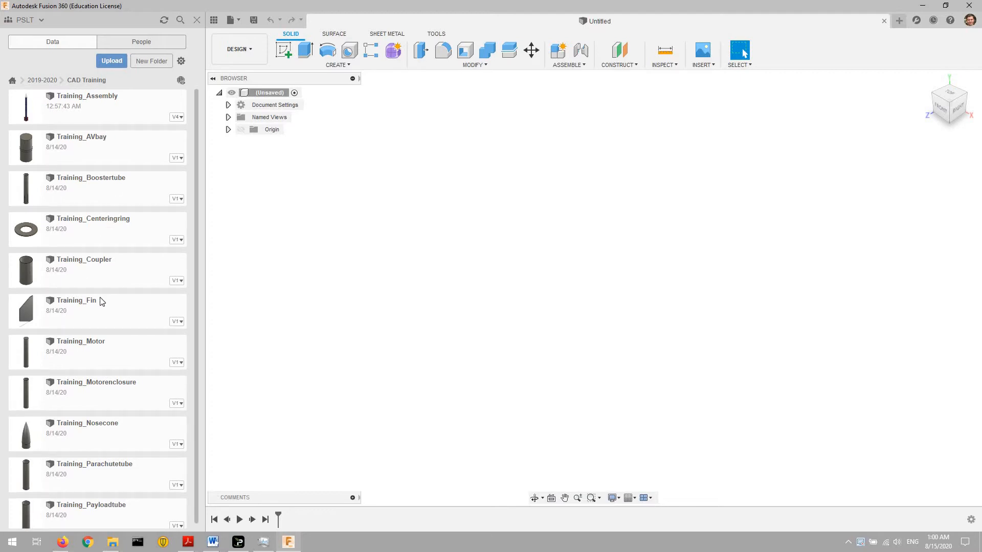
pyautogui.scroll(-1, 112, 323)
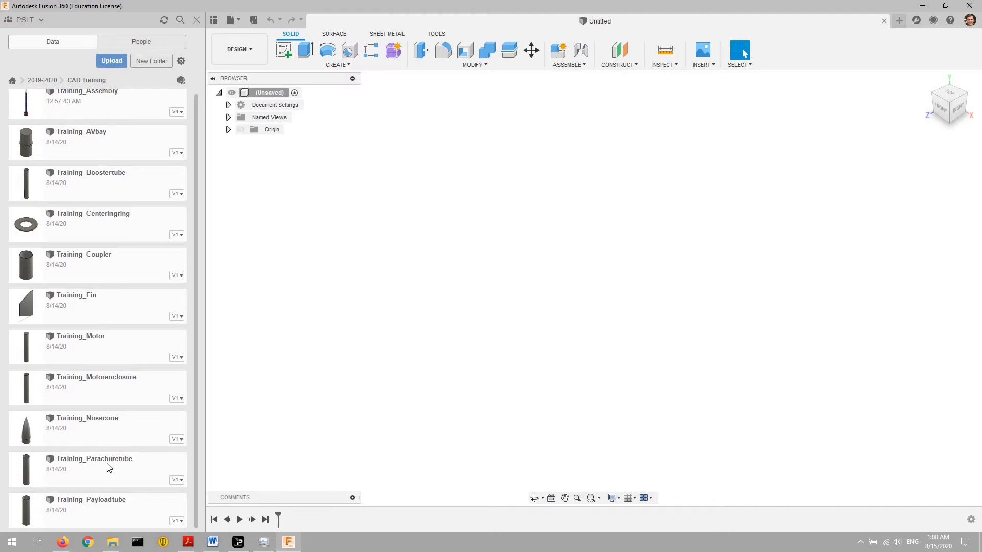
# Step: Create a new drawing from Training_Boostertube, skip the initial base view, and delete the sheet's title block and border
pyautogui.rightClick(112, 192)
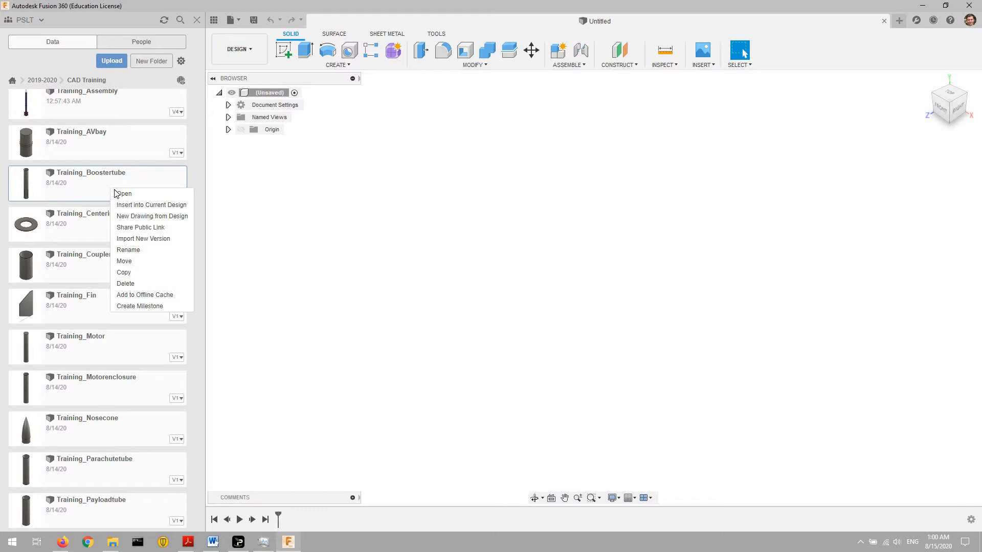
pyautogui.click(175, 221)
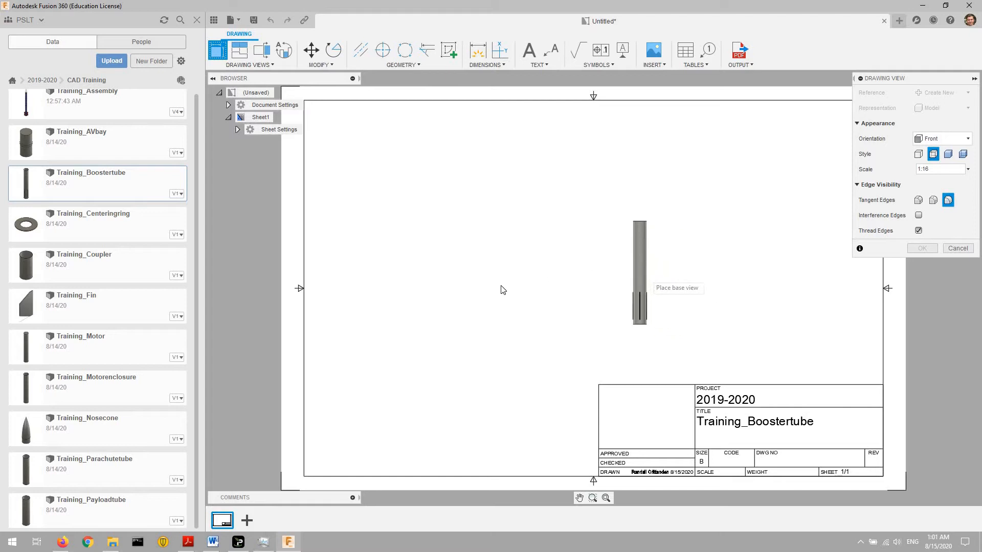
pyautogui.click(957, 249)
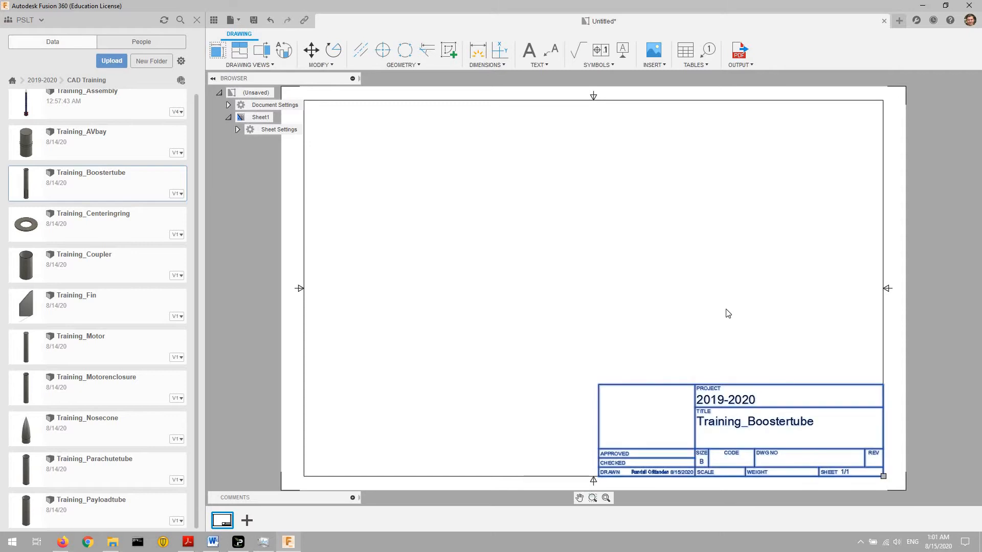
pyautogui.press('Delete')
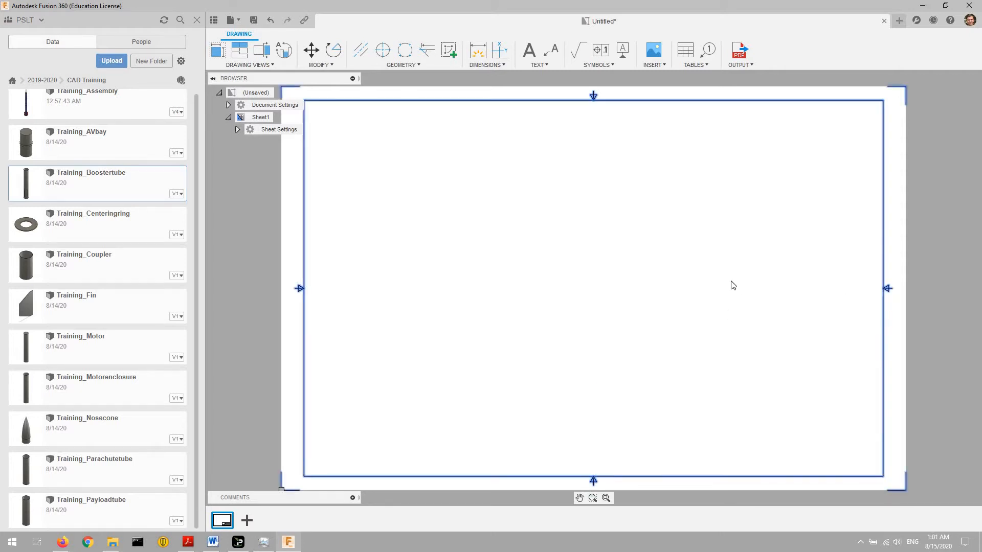
pyautogui.press('Delete')
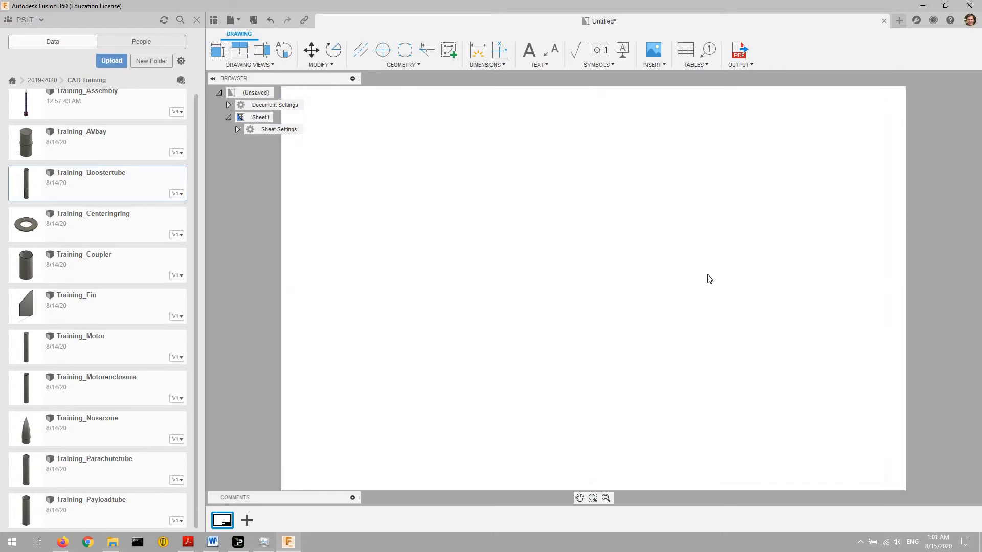
# Step: Place a front-orientation base view of the booster tube at 1:4 scale on the left part of the sheet
pyautogui.click(217, 53)
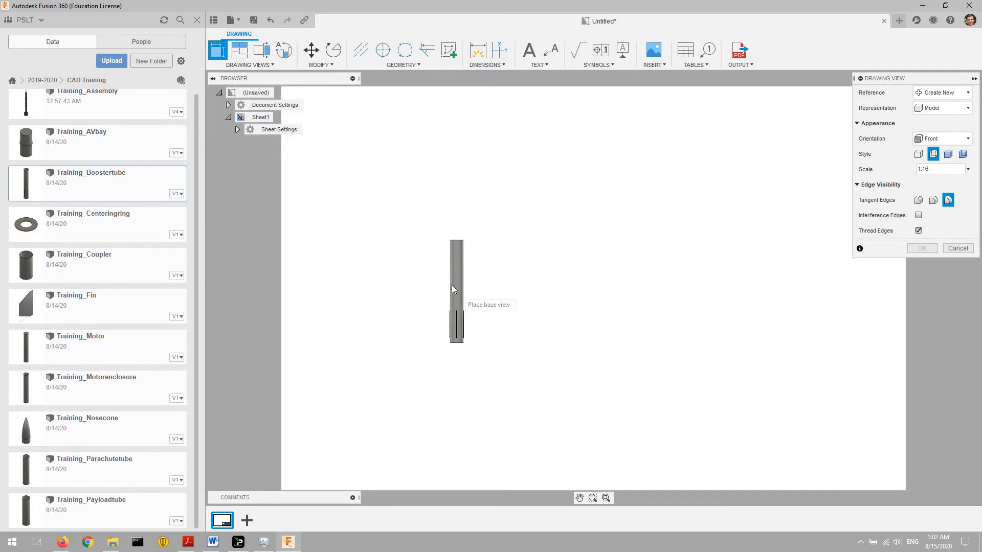
pyautogui.click(925, 110)
pyautogui.click(943, 139)
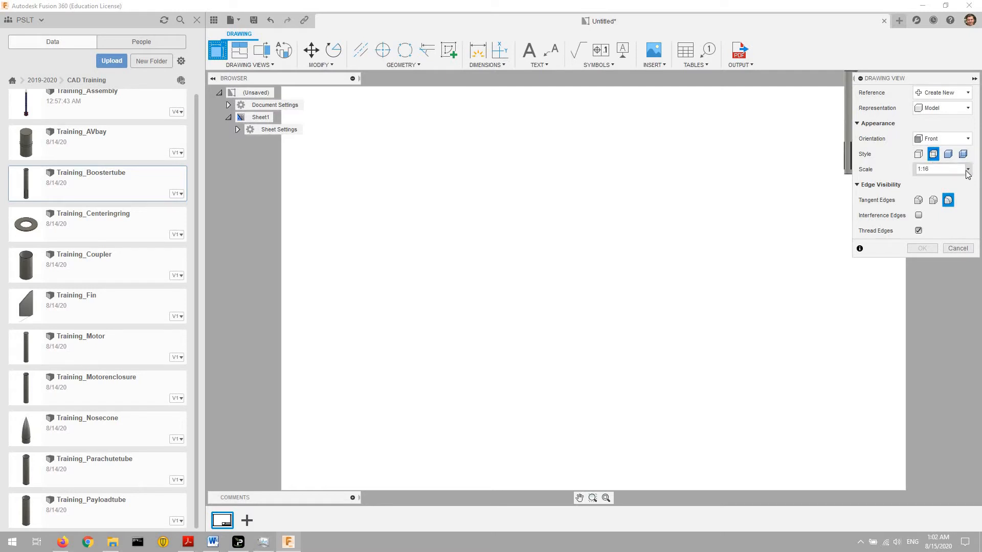
pyautogui.click(968, 170)
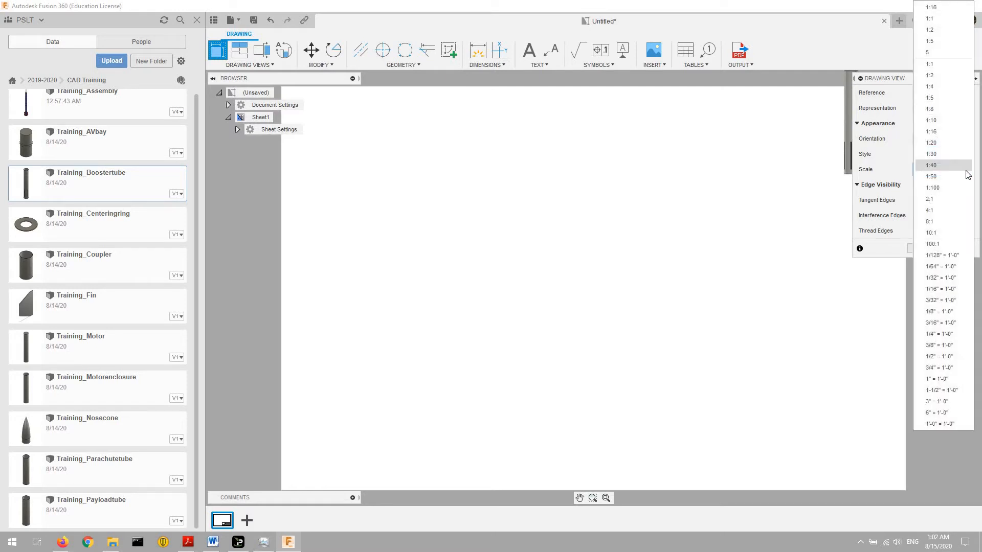
pyautogui.click(952, 87)
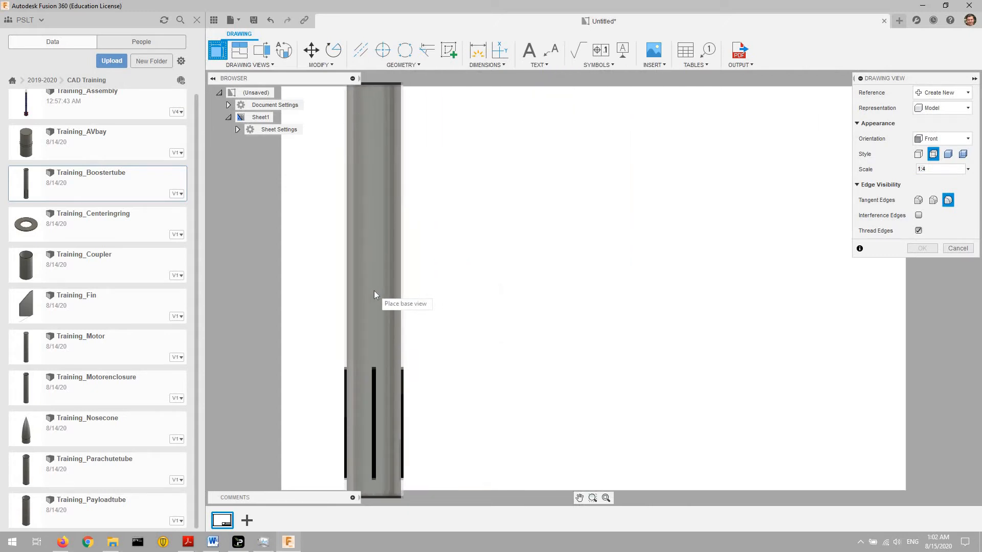
pyautogui.click(373, 290)
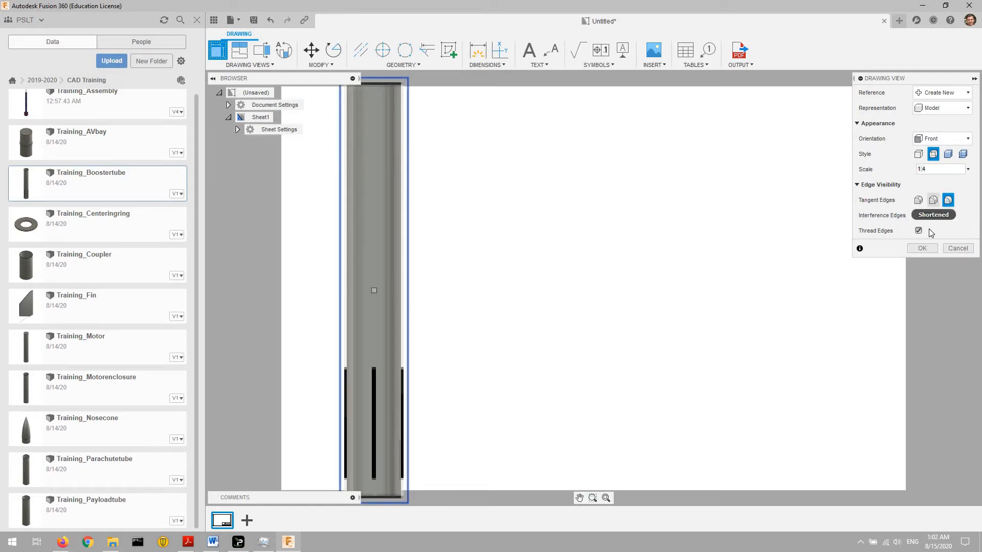
pyautogui.click(921, 249)
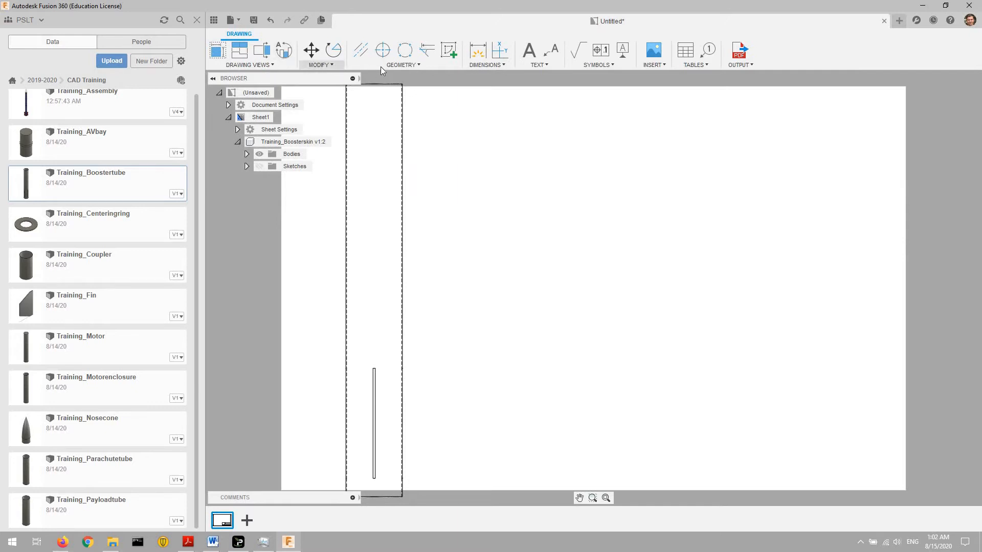
# Step: Rotate the front view a quarter turn clockwise about its upper-right corner so the tube lies horizontally
pyautogui.click(330, 49)
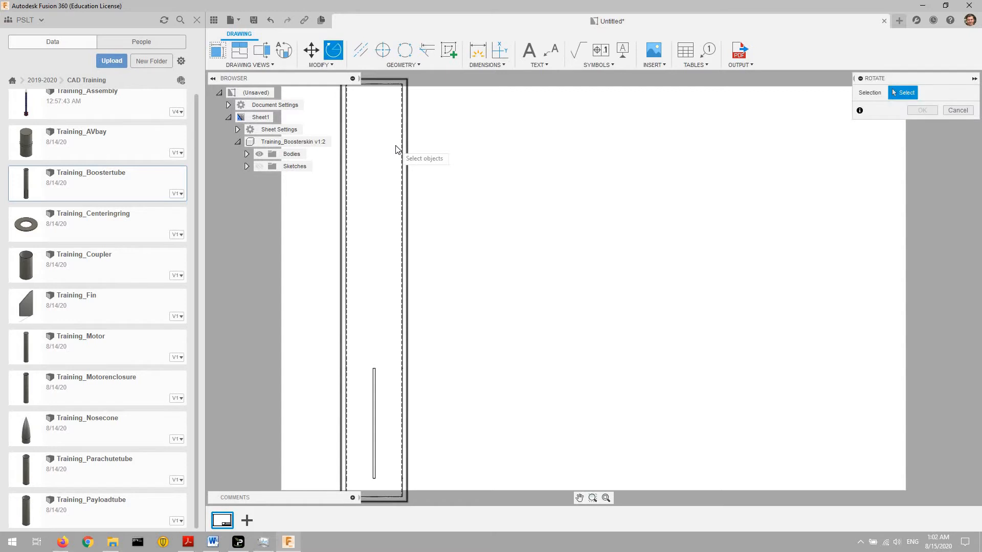
pyautogui.click(397, 149)
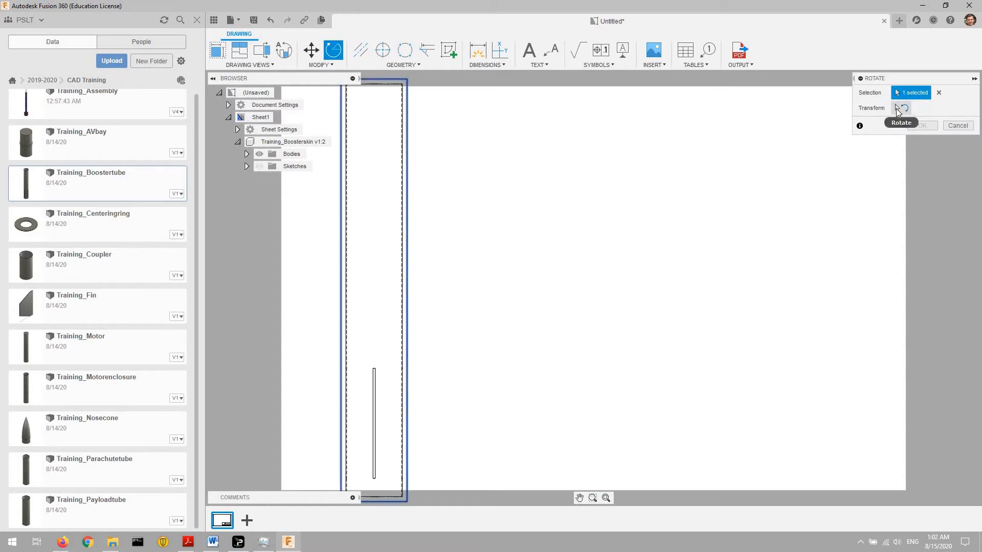
pyautogui.click(899, 109)
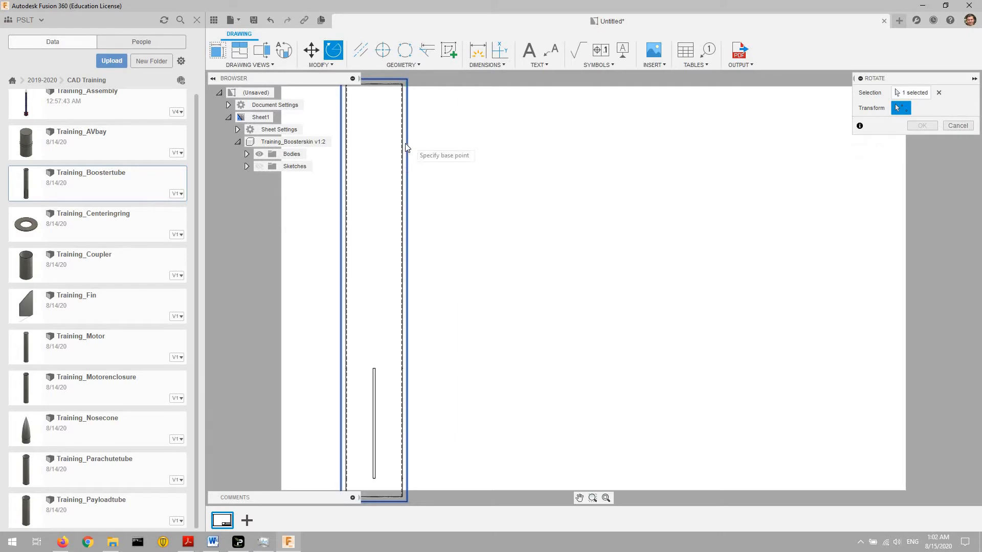
pyautogui.click(407, 86)
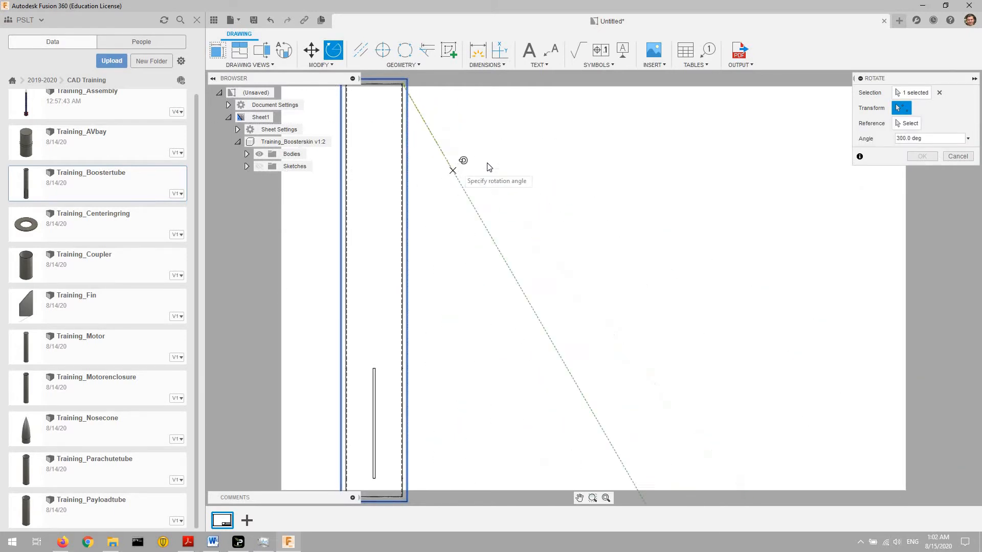
pyautogui.click(404, 231)
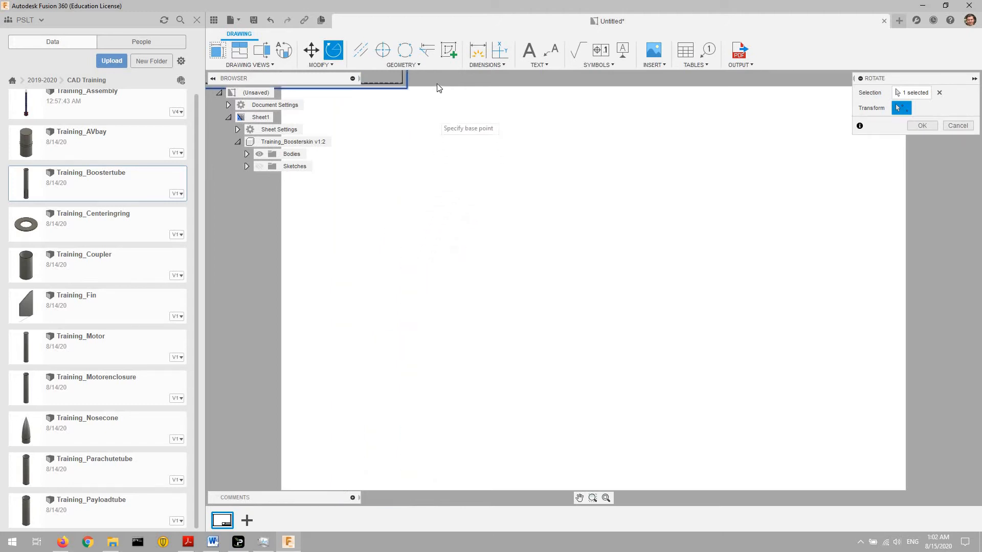
# Step: Move the rotated tube view onto the sheet, roughly centred along its upper edge
pyautogui.click(311, 55)
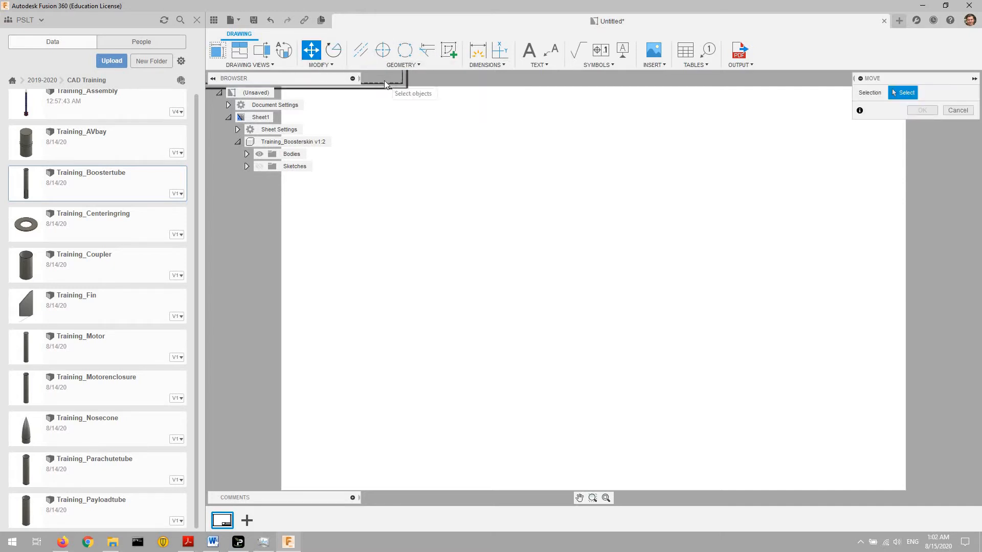
pyautogui.click(384, 80)
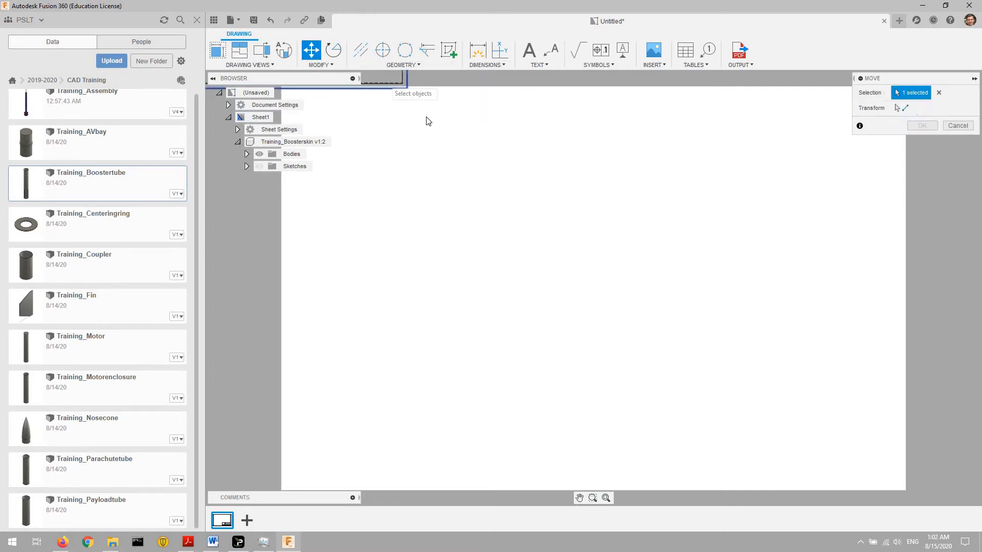
pyautogui.click(901, 108)
pyautogui.click(402, 82)
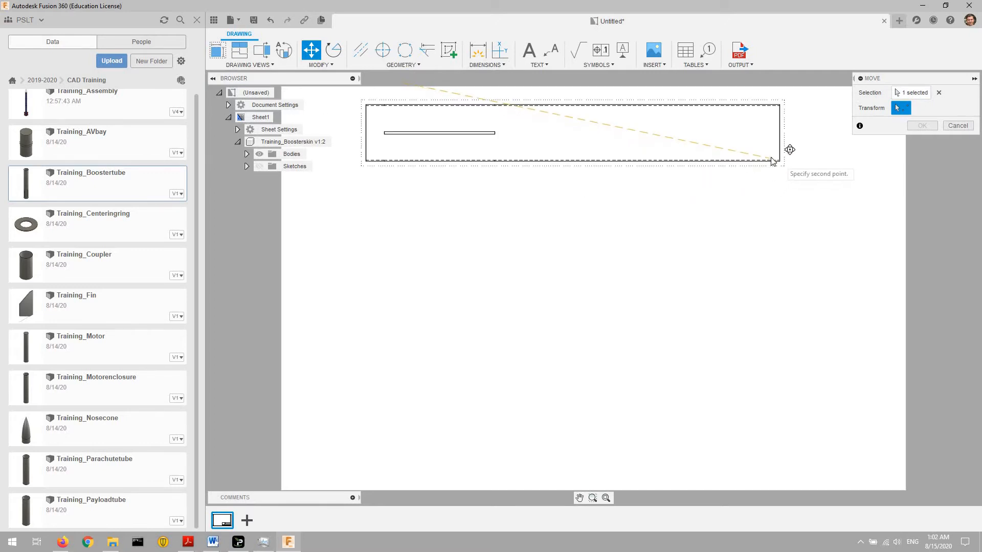
pyautogui.click(796, 165)
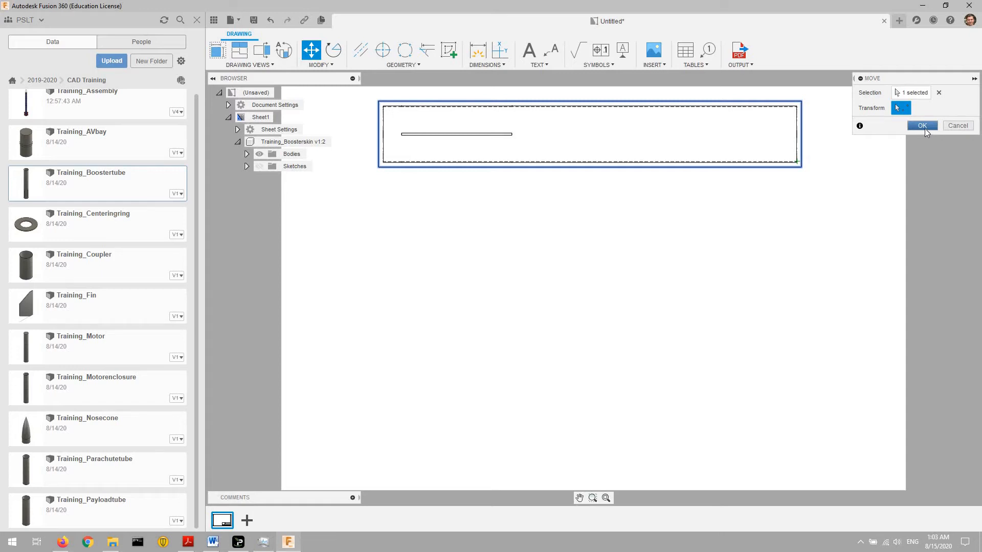
pyautogui.click(921, 126)
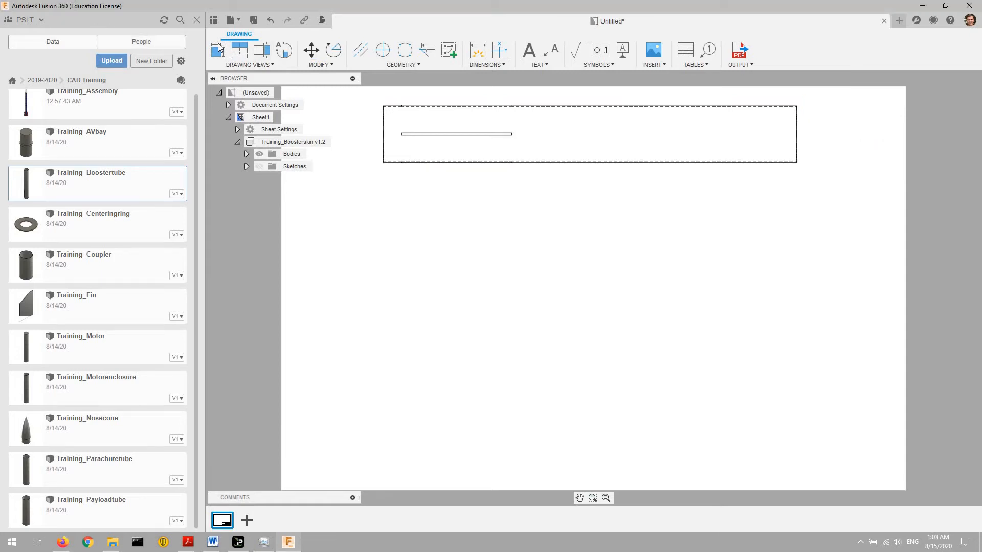
# Step: Place a bottom-orientation base view of the booster tube at 1:1 scale, centred below the horizontal side view
pyautogui.click(219, 48)
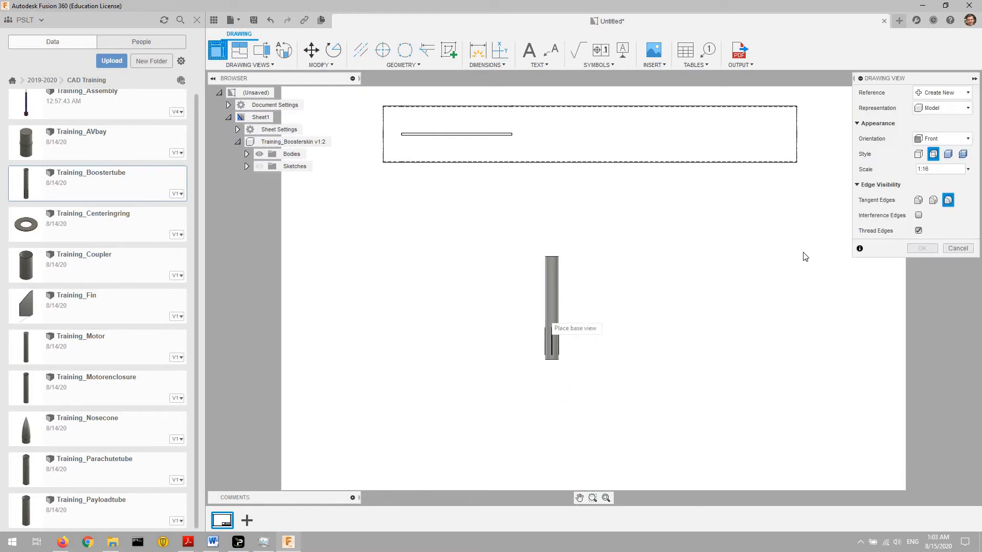
pyautogui.click(950, 138)
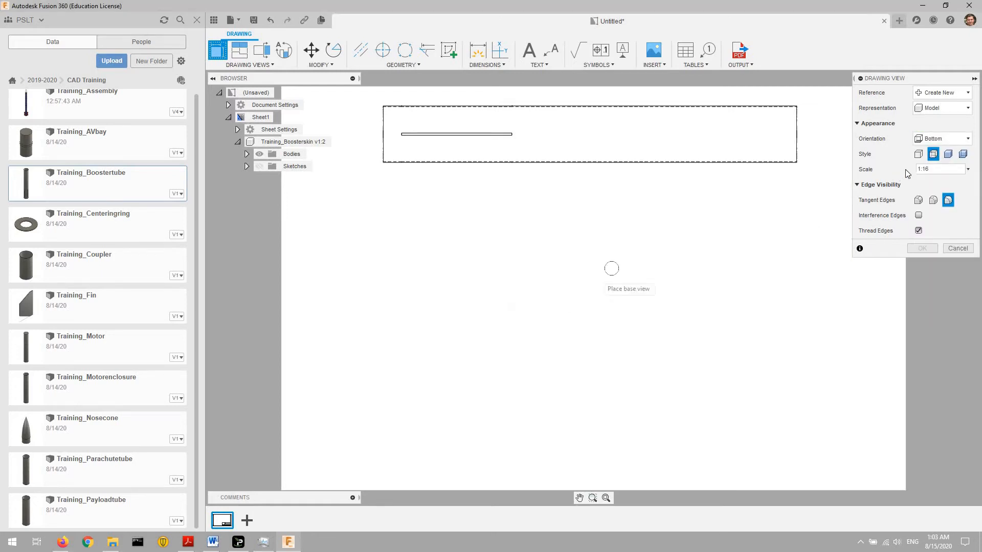
pyautogui.click(967, 169)
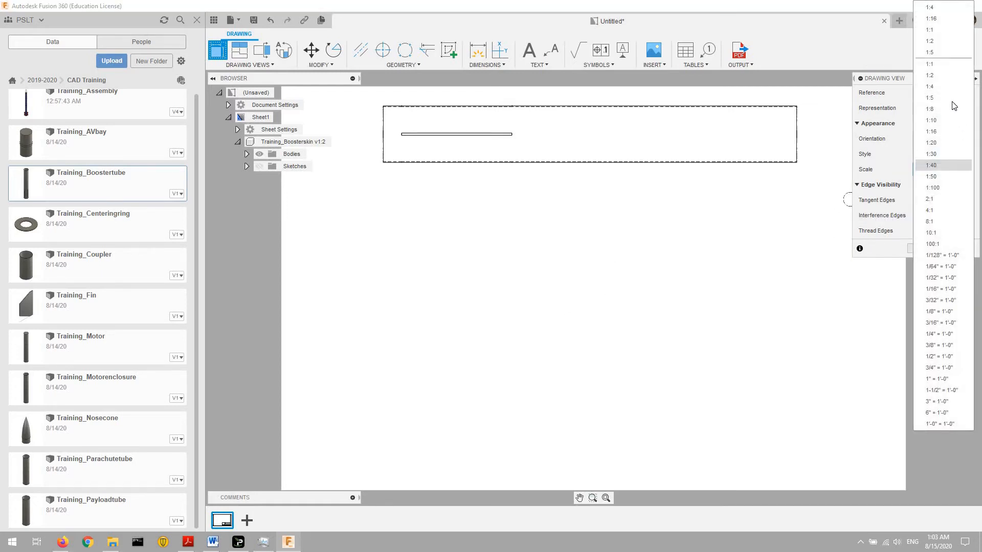
pyautogui.click(935, 75)
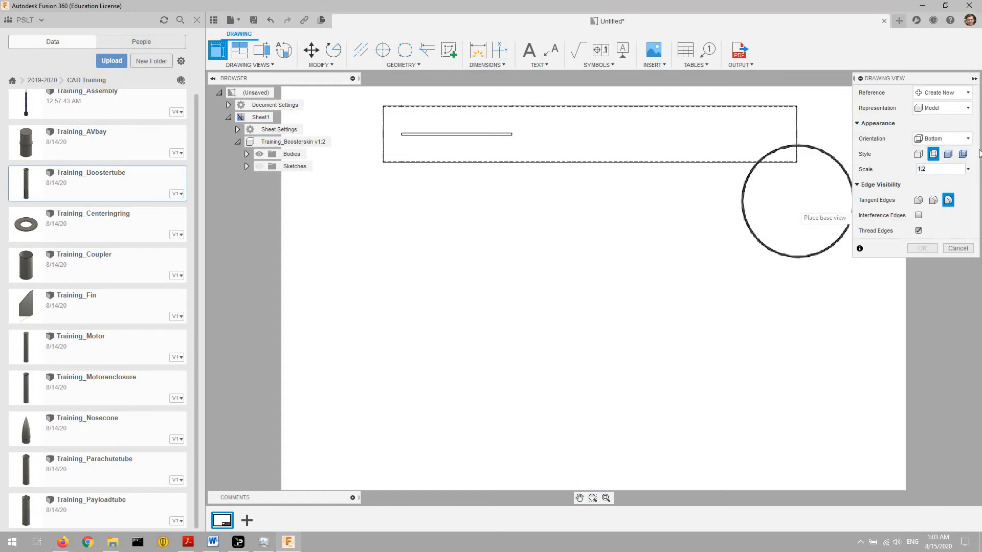
pyautogui.click(953, 138)
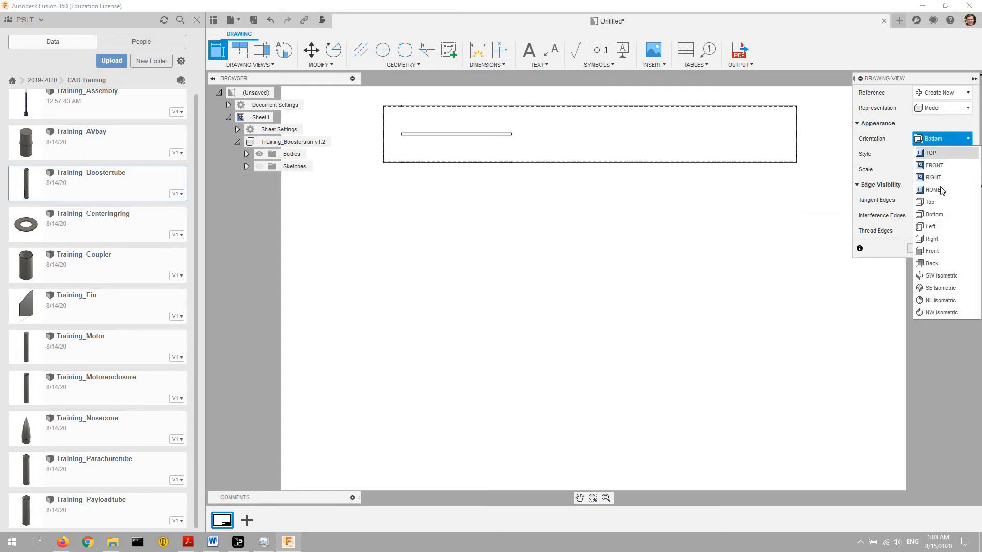
pyautogui.click(952, 136)
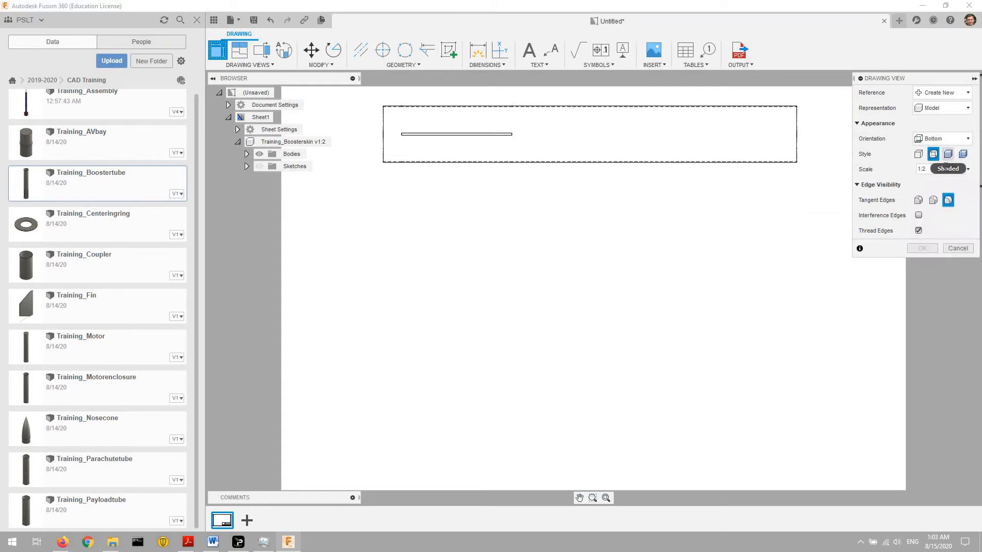
pyautogui.click(963, 169)
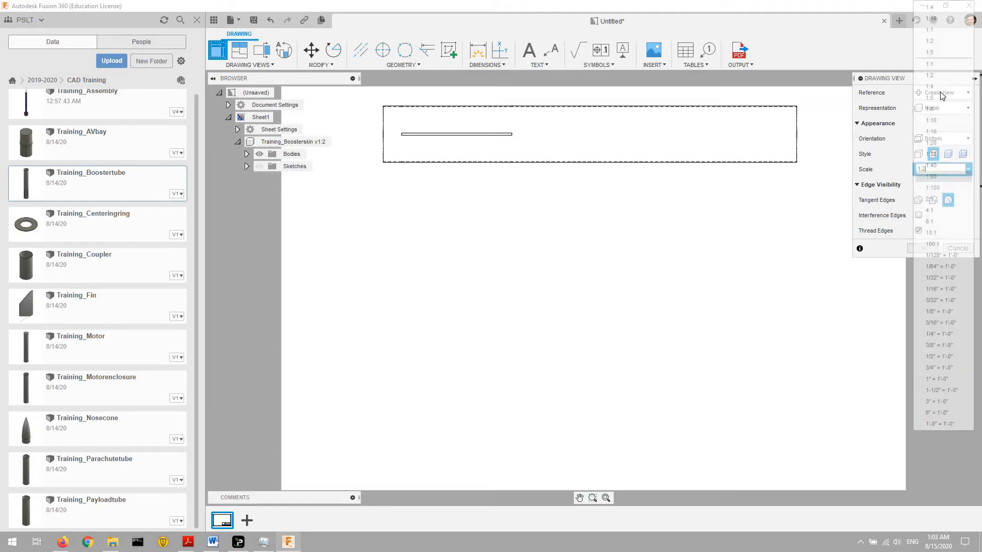
pyautogui.click(943, 65)
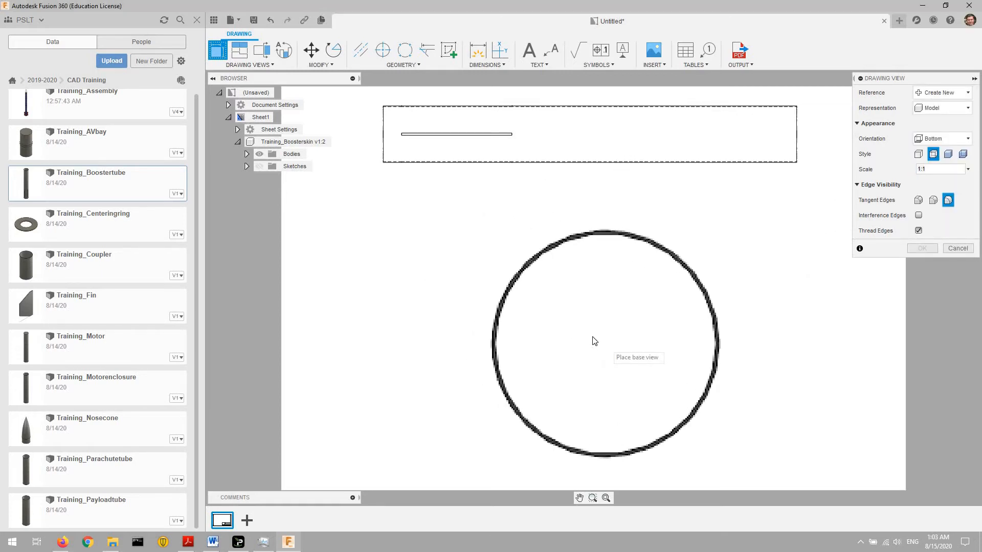
pyautogui.click(594, 363)
pyautogui.click(920, 248)
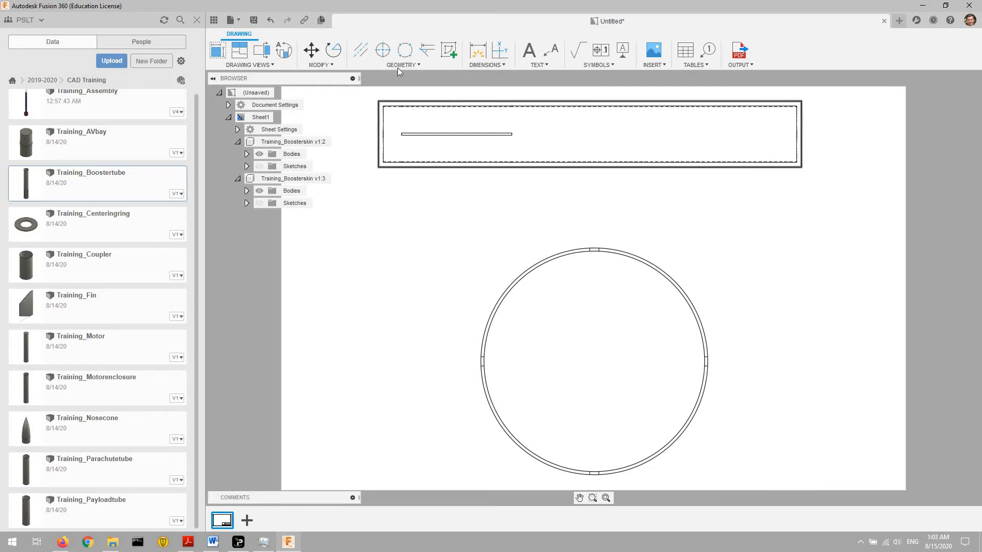
# Step: Dimension the tube's overall length in the side view, placing the dimension between the two views
pyautogui.click(478, 55)
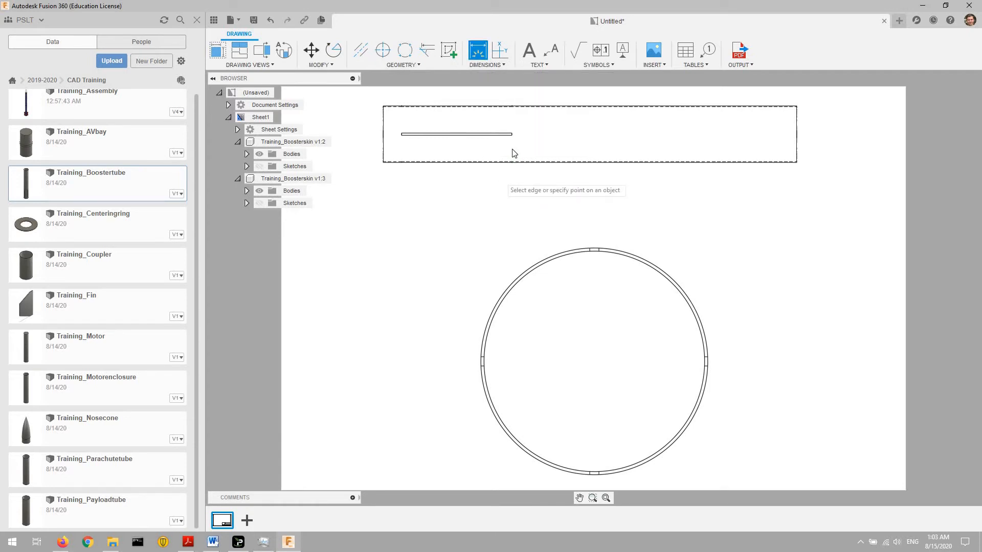
pyautogui.scroll(3, 514, 154)
pyautogui.click(528, 153)
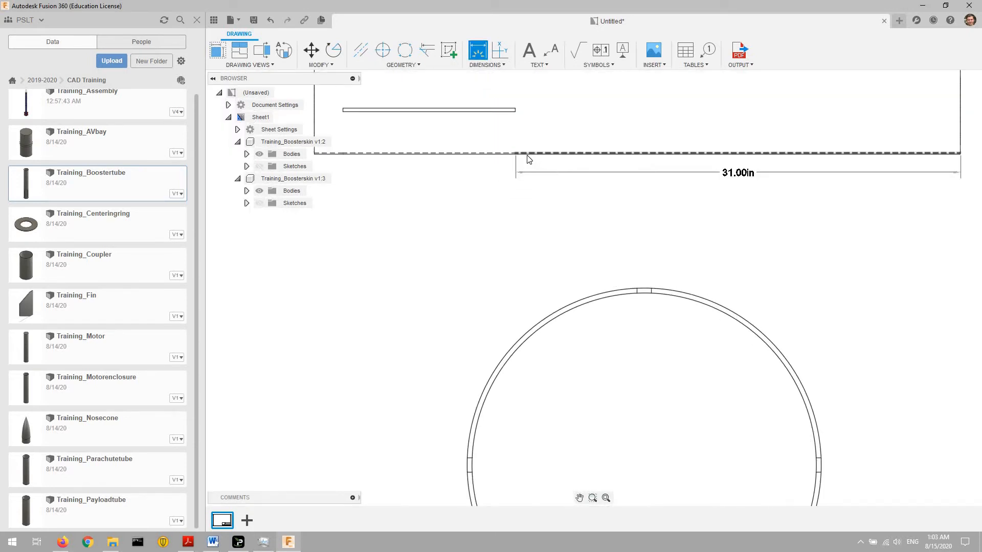
pyautogui.press('Escape')
pyautogui.scroll(-2, 546, 161)
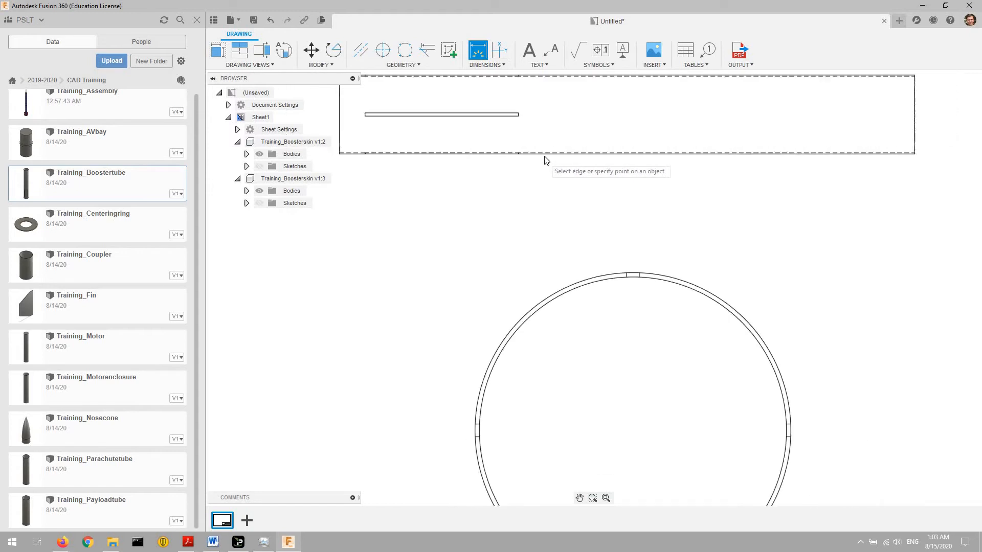
pyautogui.scroll(-2, 545, 158)
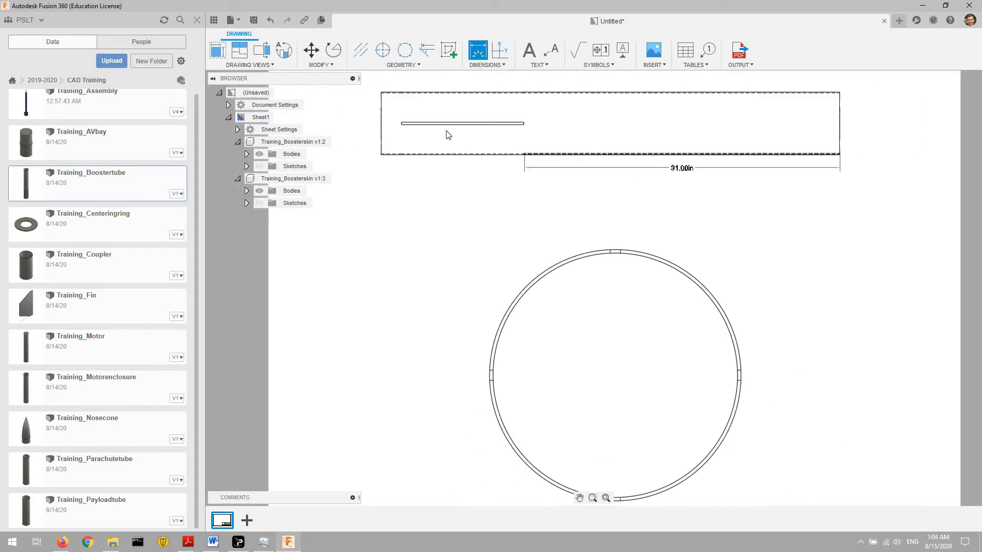
pyautogui.click(381, 145)
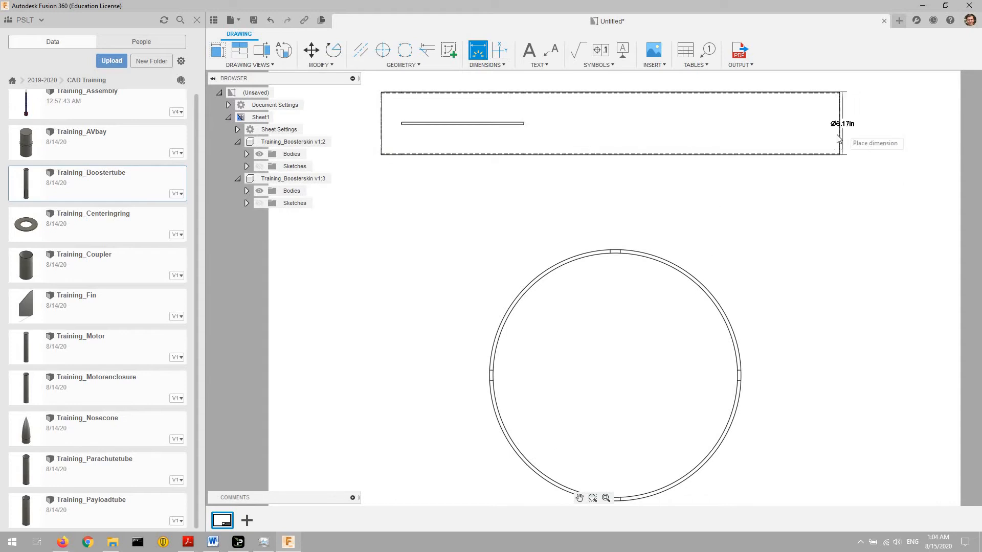
pyautogui.click(839, 140)
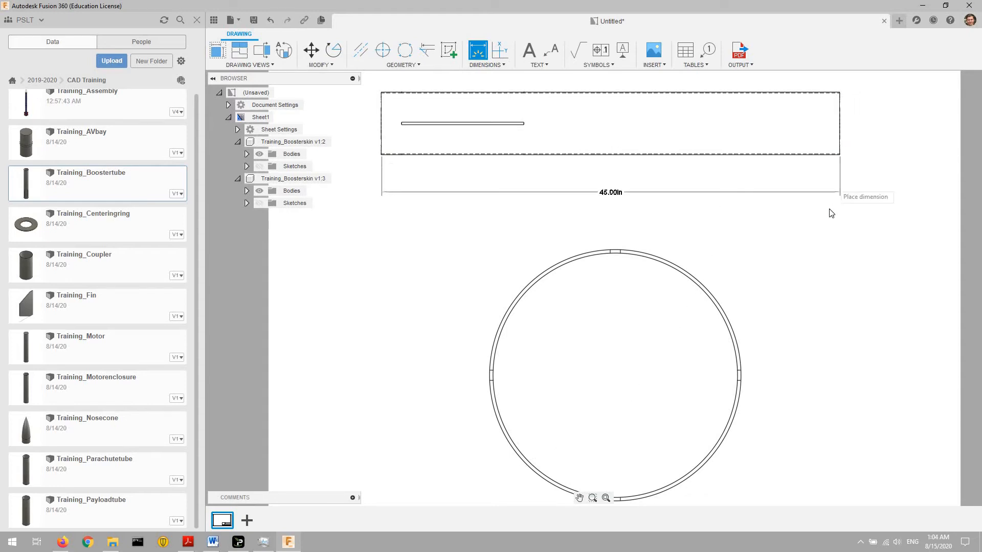
pyautogui.click(726, 225)
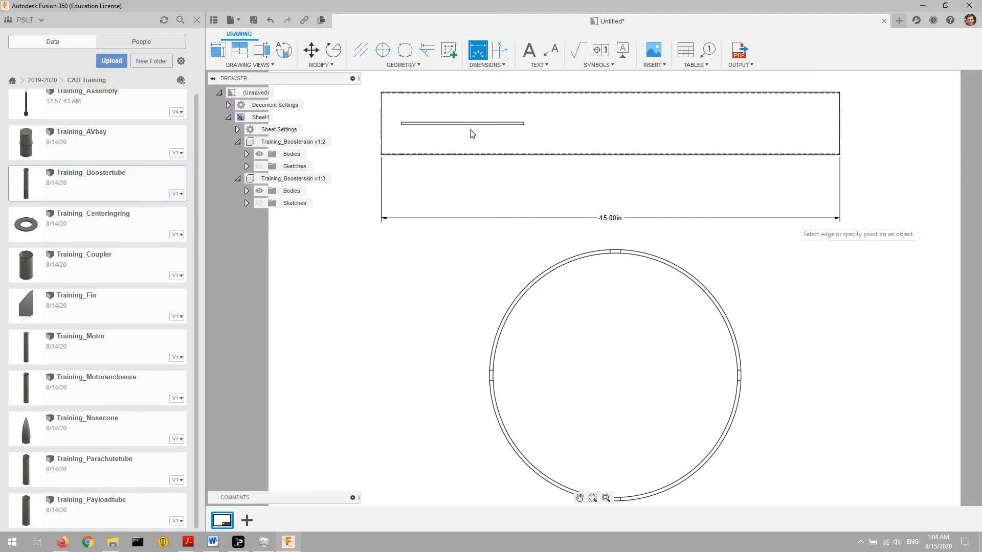
# Step: Dimension the slot's length in the side view, placing it below the tube and above the overall length dimension
pyautogui.scroll(3, 465, 131)
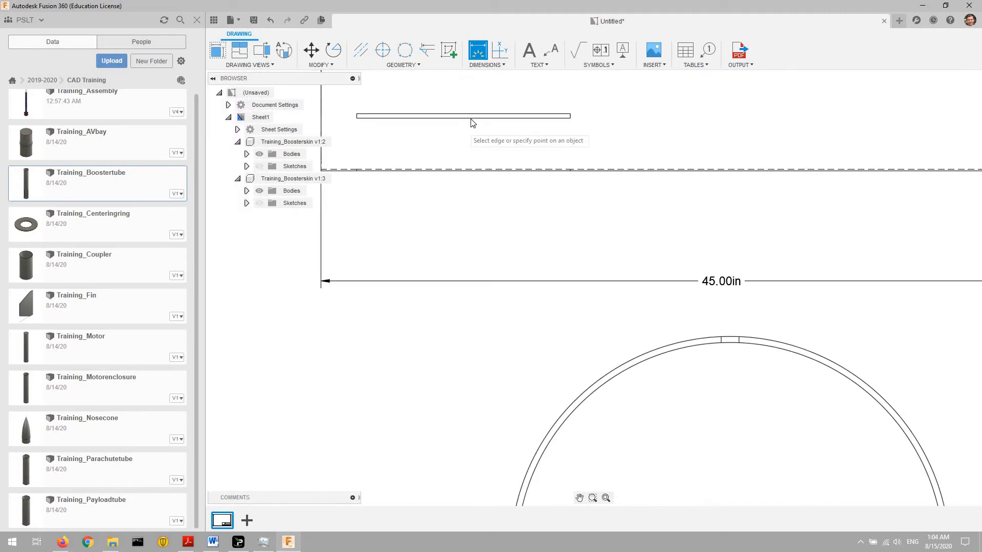
pyautogui.click(469, 119)
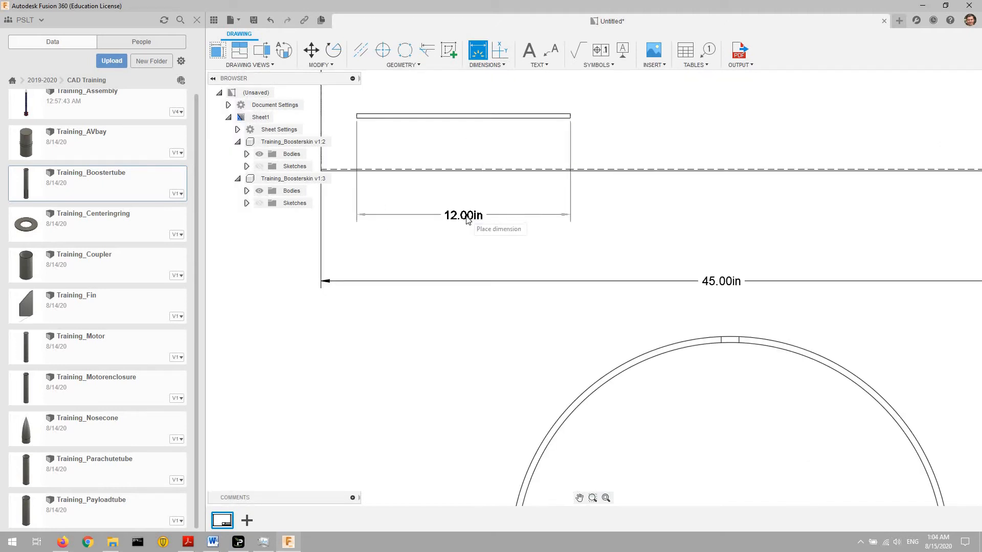
pyautogui.click(466, 218)
# Step: Dimension the slot's width at its right end in the side view, placing the dimension just beside the slot
pyautogui.scroll(2, 551, 114)
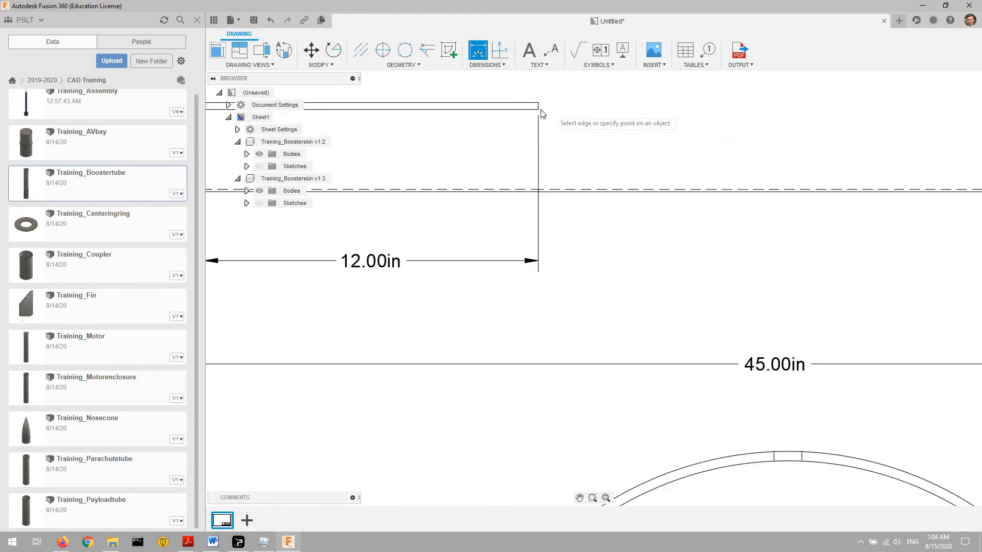
pyautogui.scroll(2, 534, 111)
pyautogui.click(532, 108)
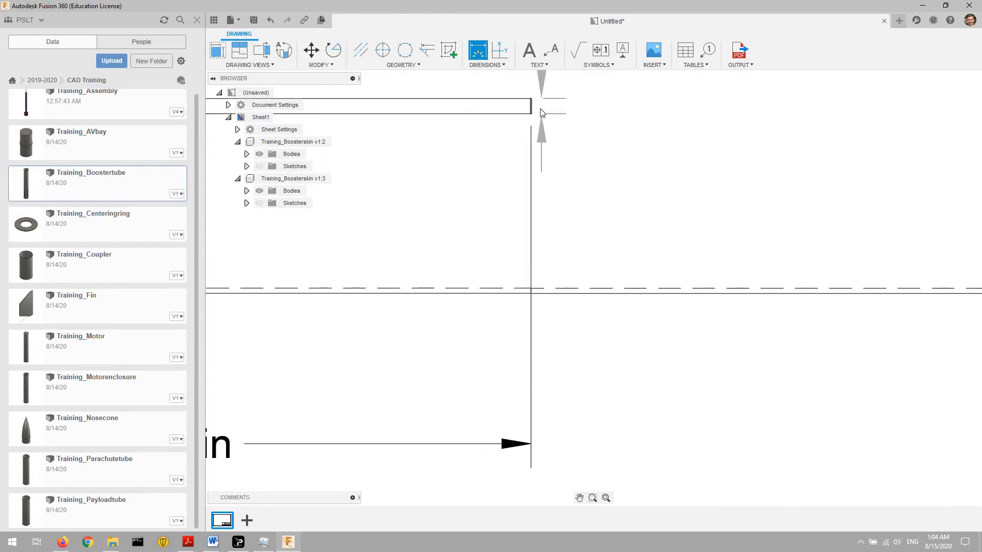
pyautogui.scroll(-2, 675, 153)
pyautogui.scroll(-4, 675, 152)
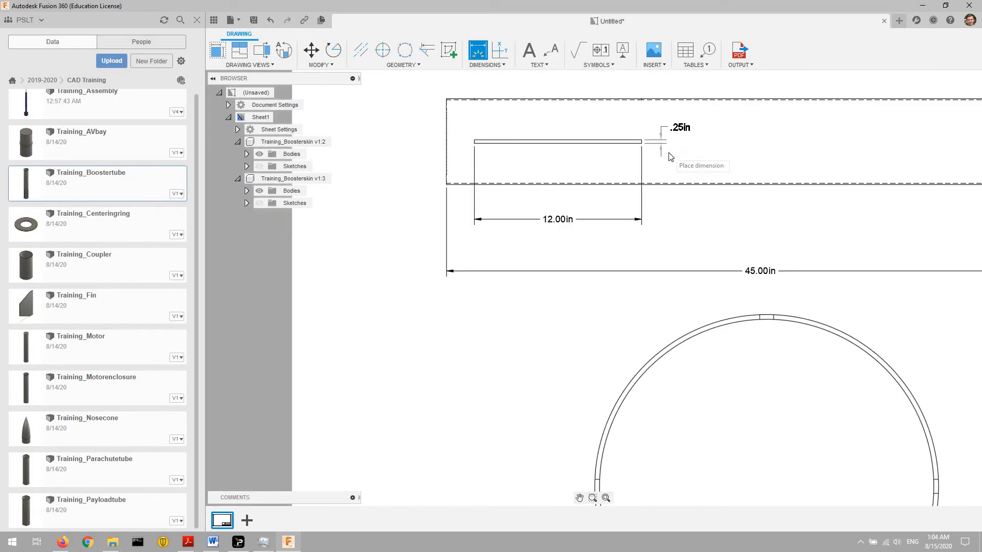
pyautogui.click(670, 154)
# Step: Dimension the outer and inner diameters of the tube in the bottom view, placing both outside its upper-right edge
pyautogui.moveTo(872, 395); pyautogui.dragTo(739, 182, button='middle')
pyautogui.scroll(-1, 821, 221)
pyautogui.moveTo(819, 226); pyautogui.dragTo(748, 280, button='middle')
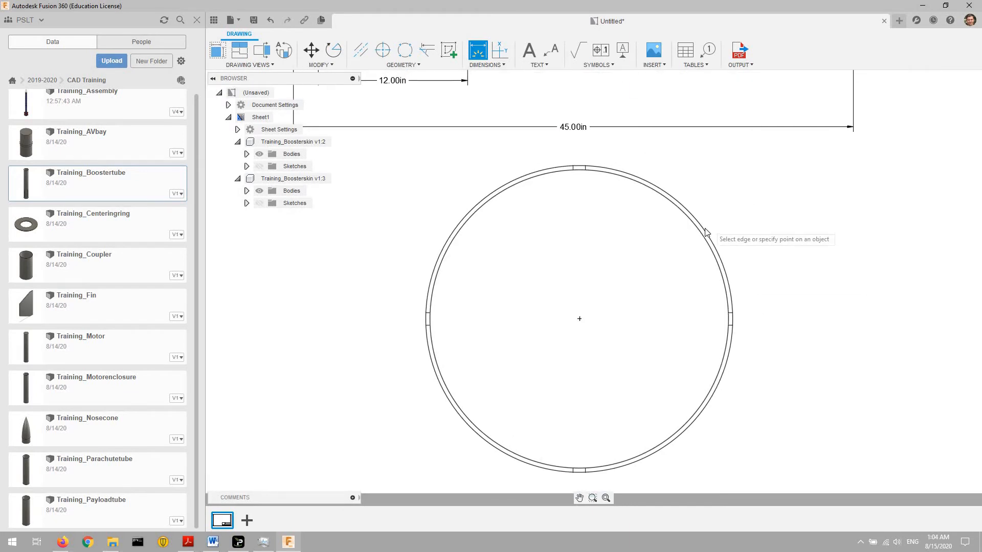
pyautogui.click(707, 229)
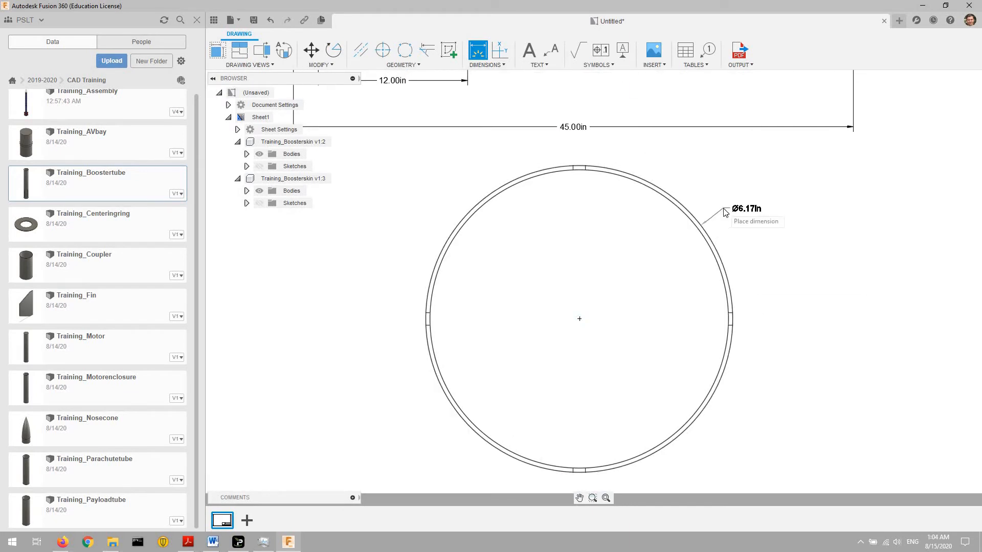
pyautogui.click(724, 206)
pyautogui.click(708, 249)
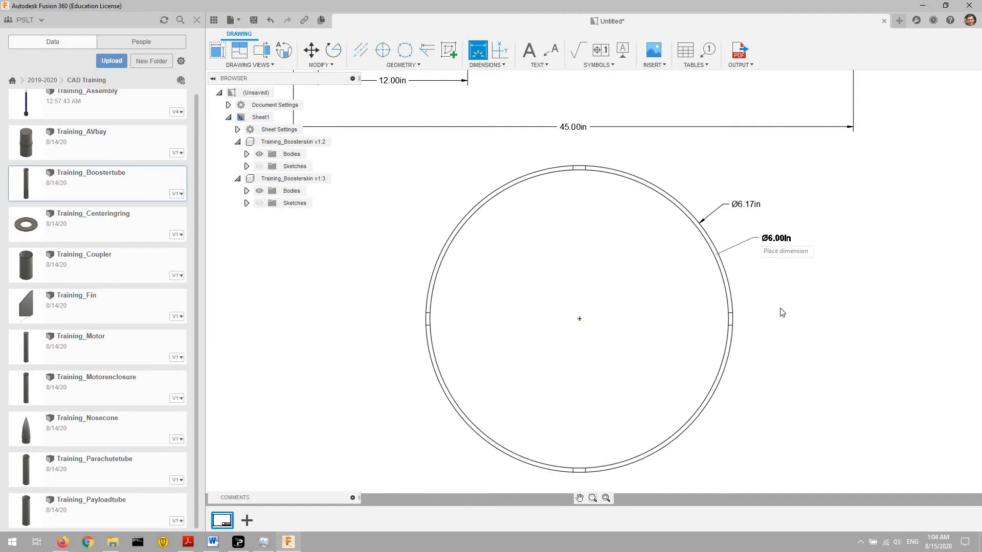
pyautogui.click(724, 226)
# Step: Dimension the distance from the tube's left end to the start of the slot, placing it above the slot
pyautogui.scroll(-5, 819, 299)
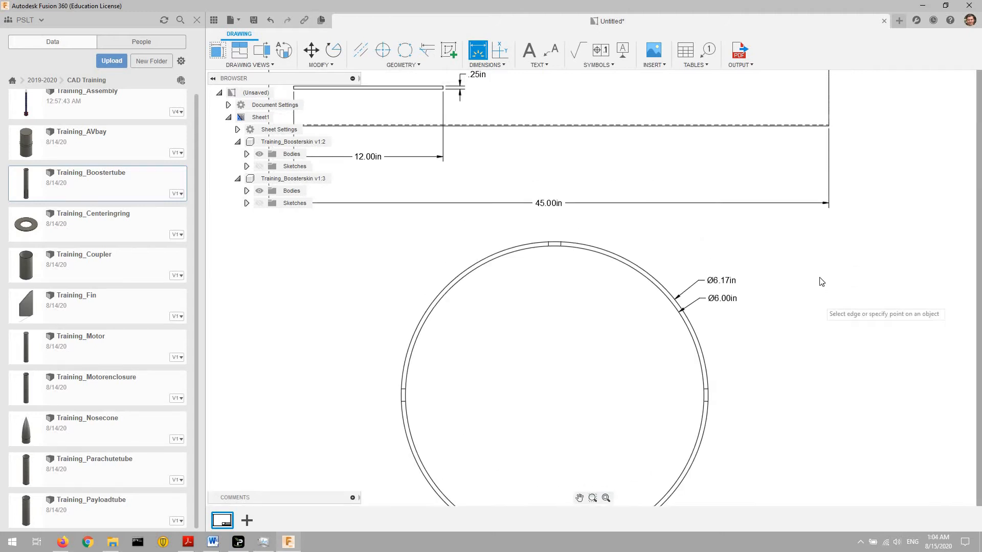
pyautogui.scroll(5, 424, 132)
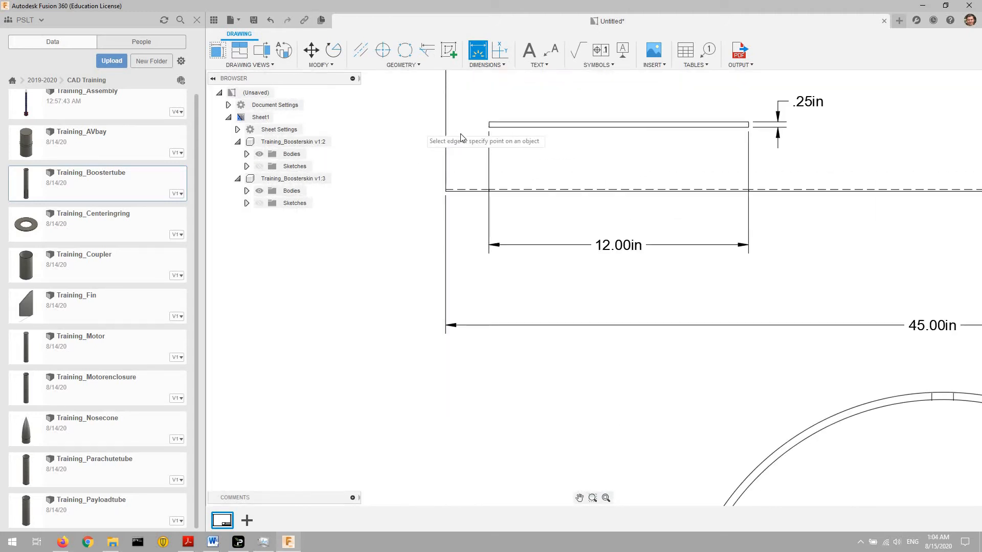
pyautogui.scroll(5, 485, 133)
pyautogui.click(491, 134)
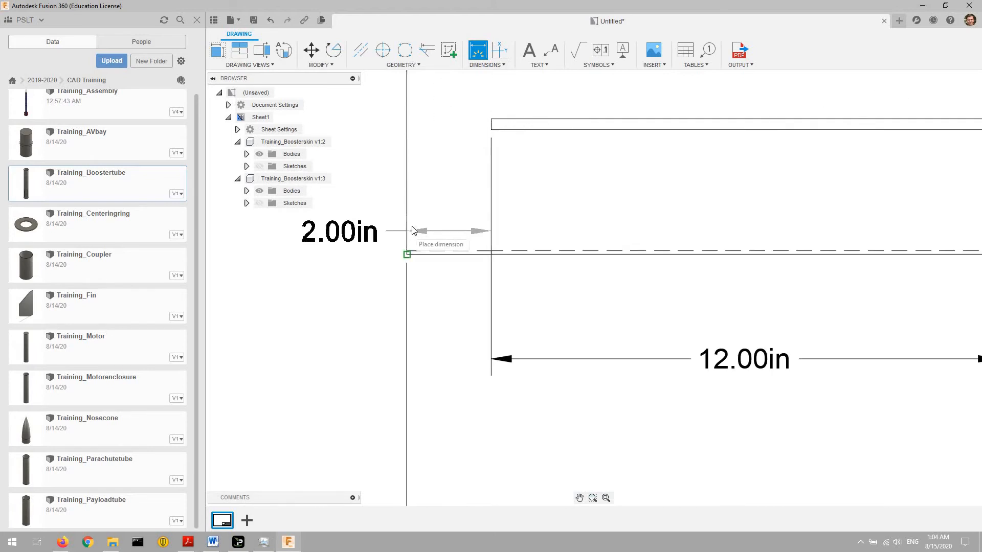
pyautogui.scroll(-3, 406, 246)
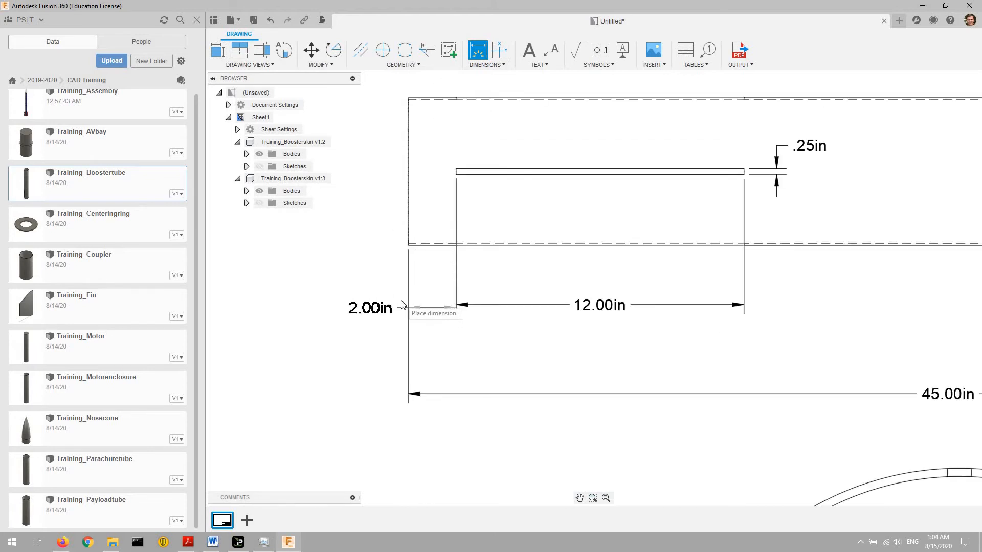
pyautogui.click(436, 140)
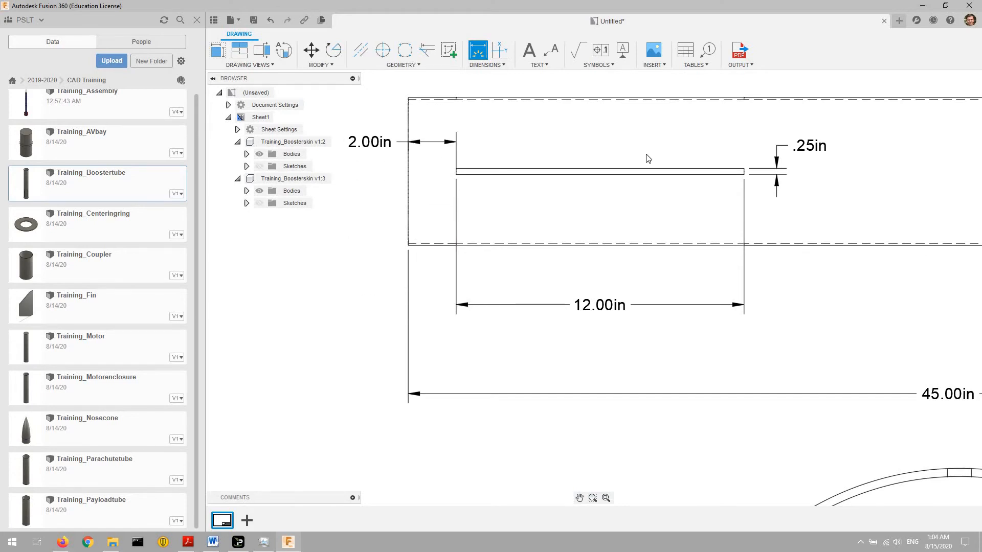
# Step: Review both dimensioned views on the sheet and look through the available output formats
pyautogui.scroll(-2, 776, 284)
pyautogui.moveTo(767, 281); pyautogui.dragTo(497, 281, button='middle')
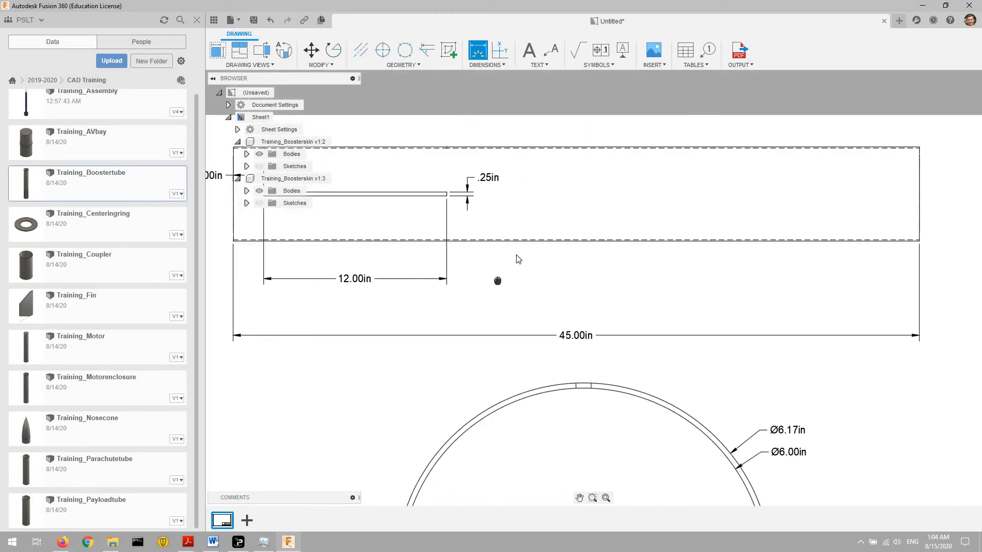
pyautogui.scroll(-1, 517, 258)
pyautogui.moveTo(598, 296); pyautogui.dragTo(685, 213, button='middle')
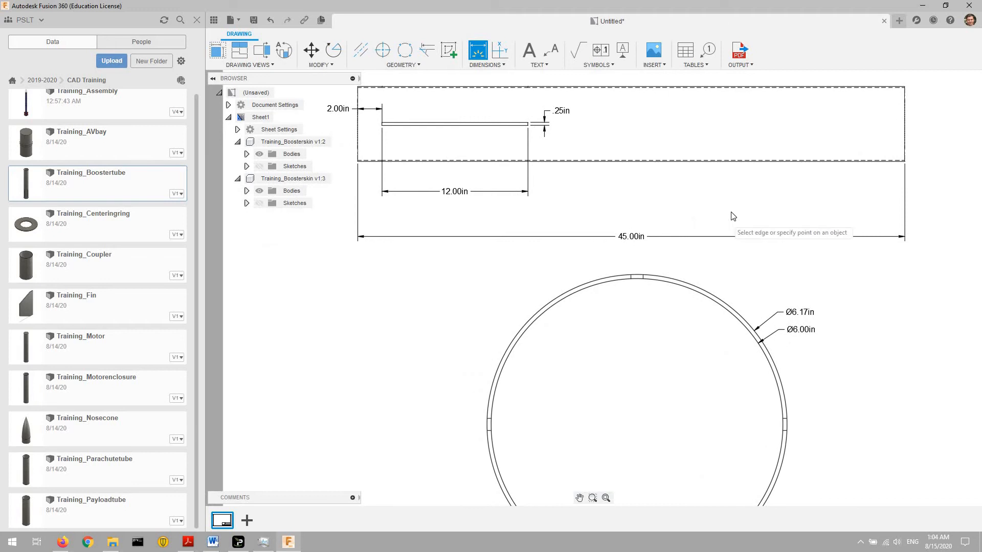
pyautogui.scroll(-3, 731, 215)
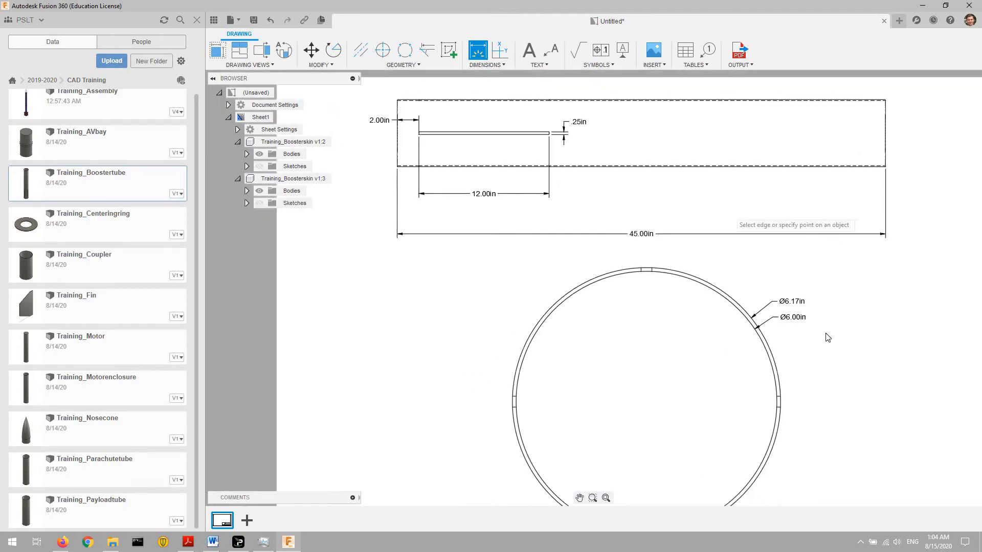
pyautogui.scroll(-3, 781, 329)
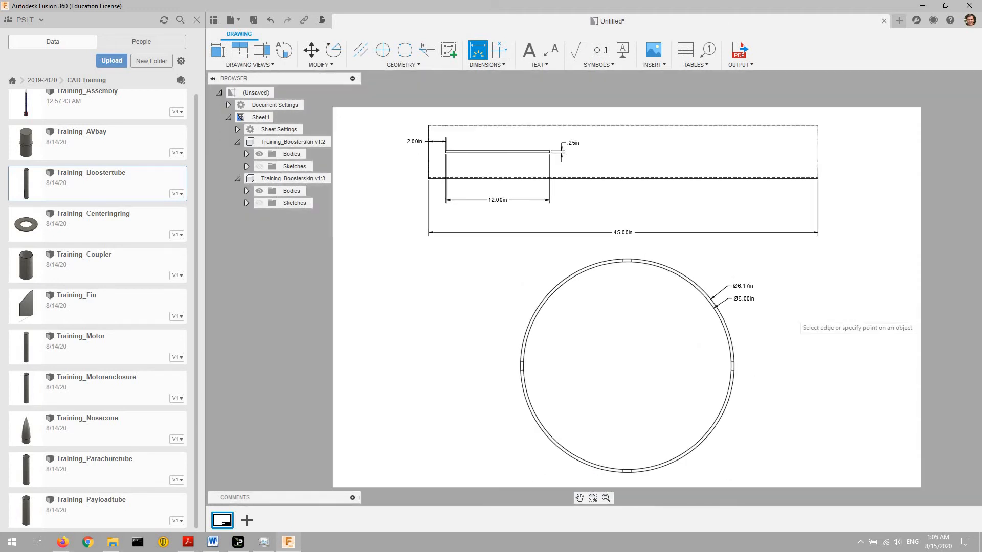
pyautogui.moveTo(783, 319); pyautogui.dragTo(788, 315, button='middle')
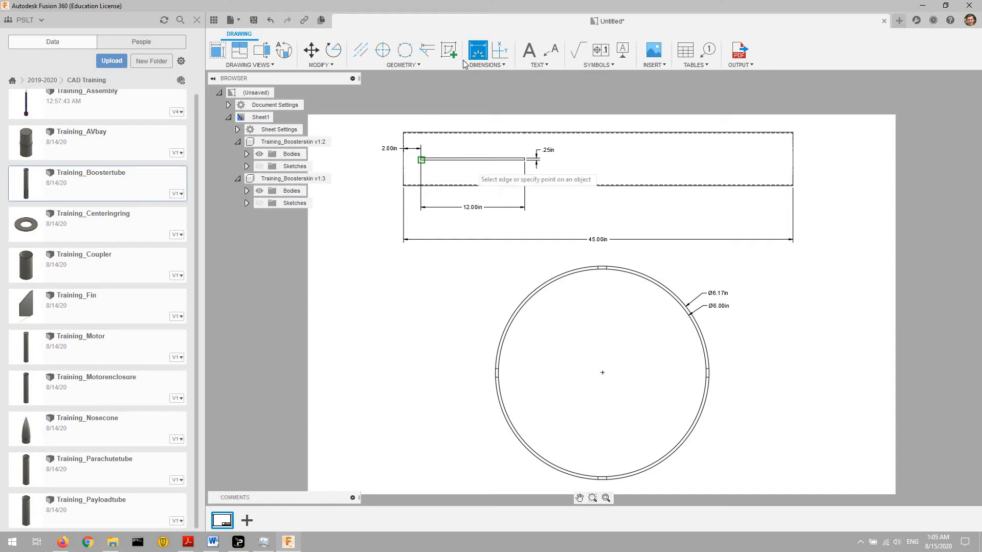
pyautogui.press('Escape')
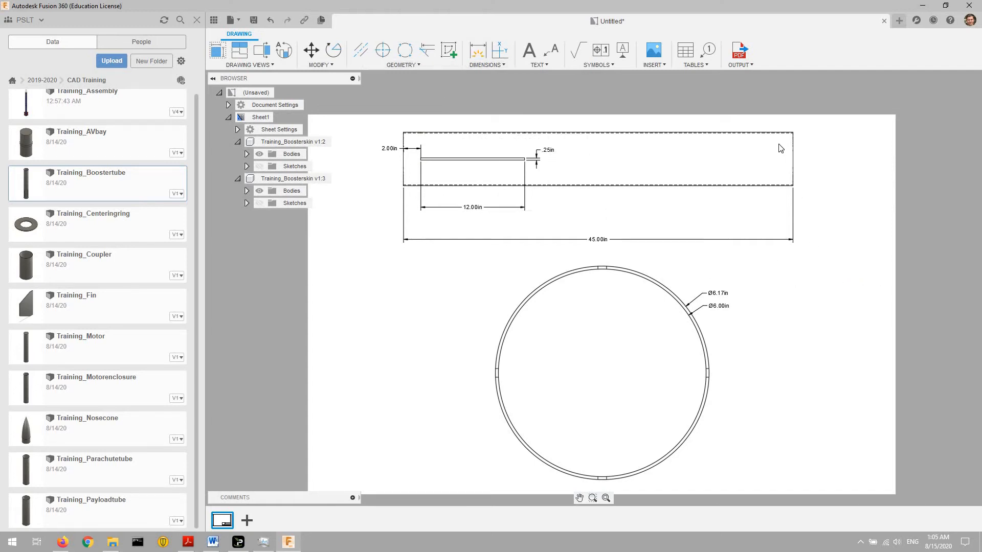
pyautogui.click(747, 65)
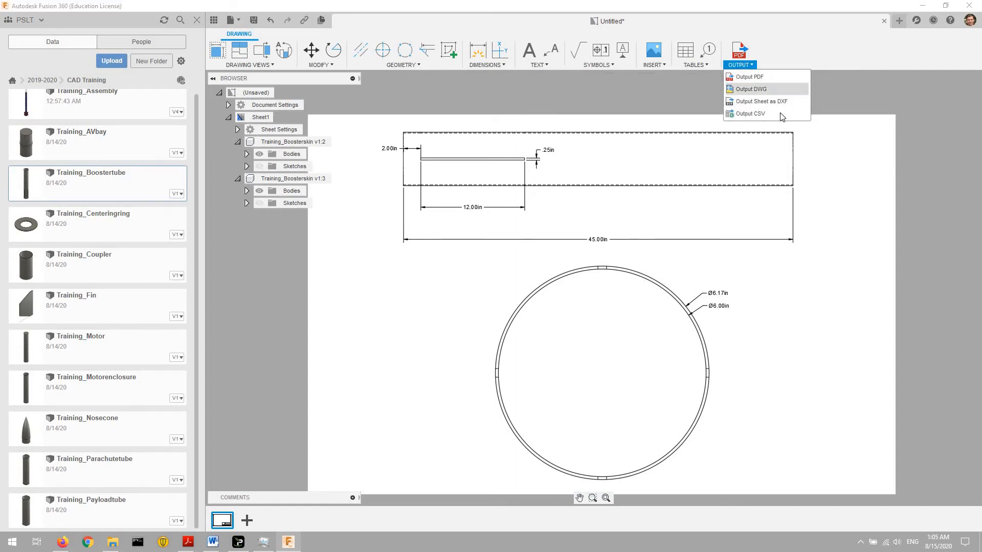
pyautogui.click(748, 63)
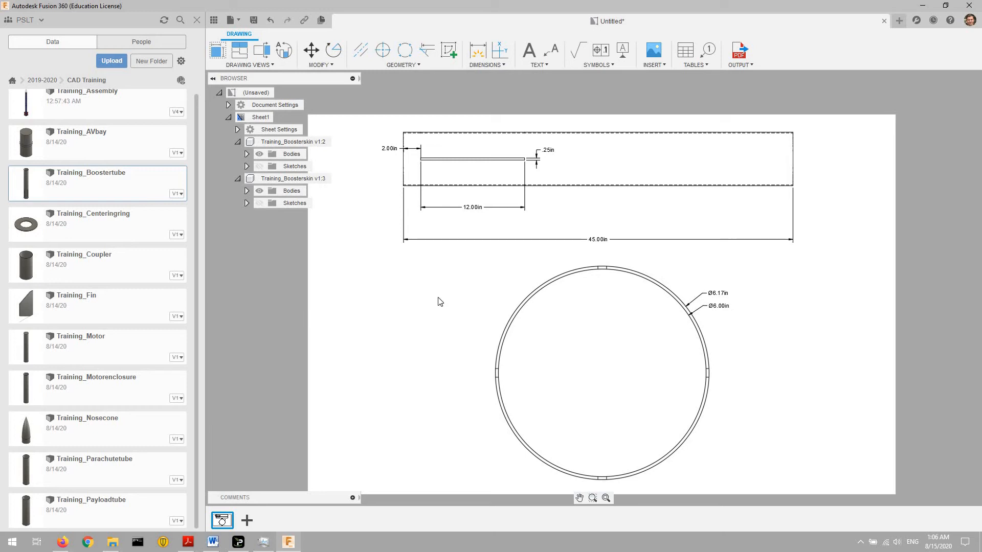
# Step: Save the drawing as Training_Boostertube_Drawing in the CAD Training folder and close it
pyautogui.hotkey('ctrl', 's')
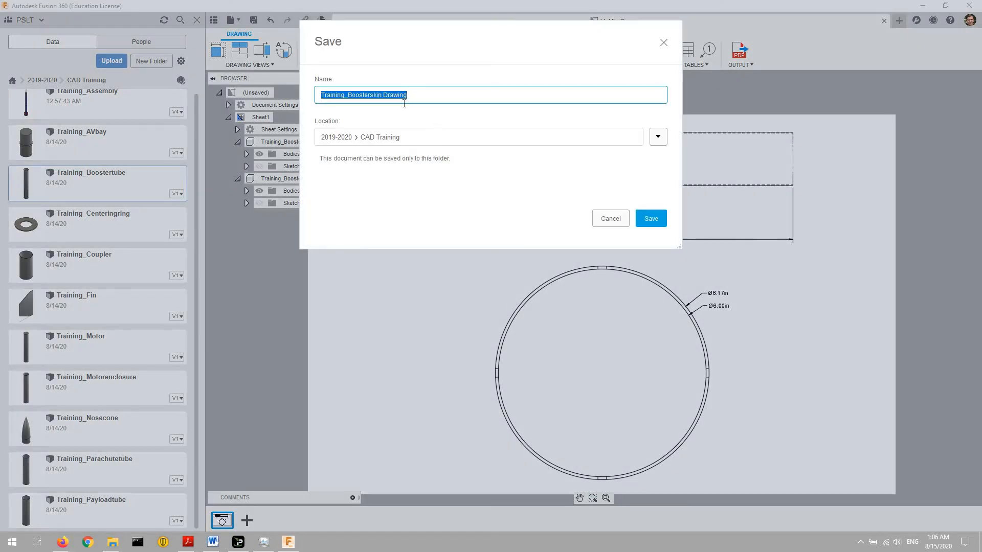
pyautogui.click(406, 98)
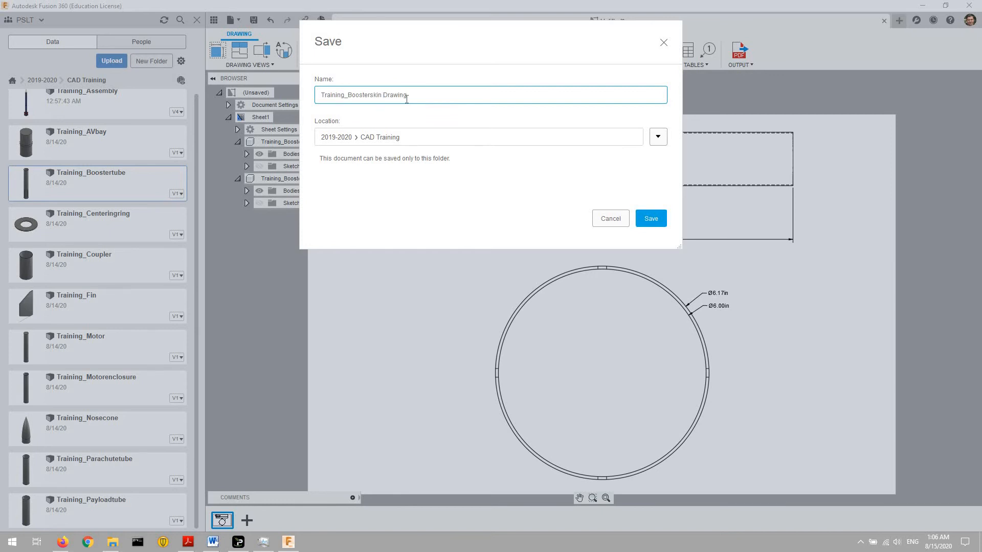
pyautogui.hotkey('ctrl', 'Left')
pyautogui.press('BackSpace')
pyautogui.press('BackSpace')
pyautogui.press('BackSpace')
pyautogui.press('BackSpace')
pyautogui.press('BackSpace')
pyautogui.write('tube_')
pyautogui.click(652, 222)
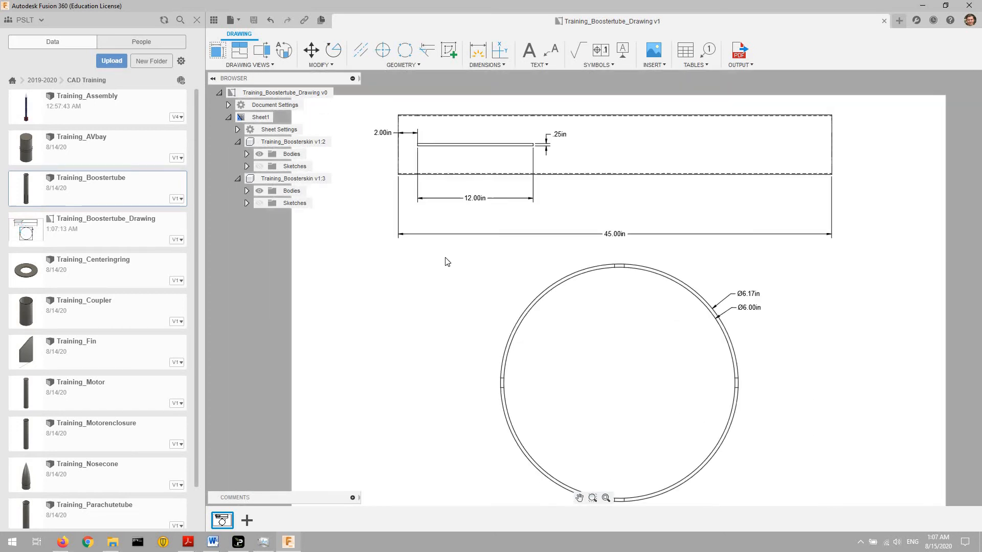
pyautogui.scroll(-1, 444, 259)
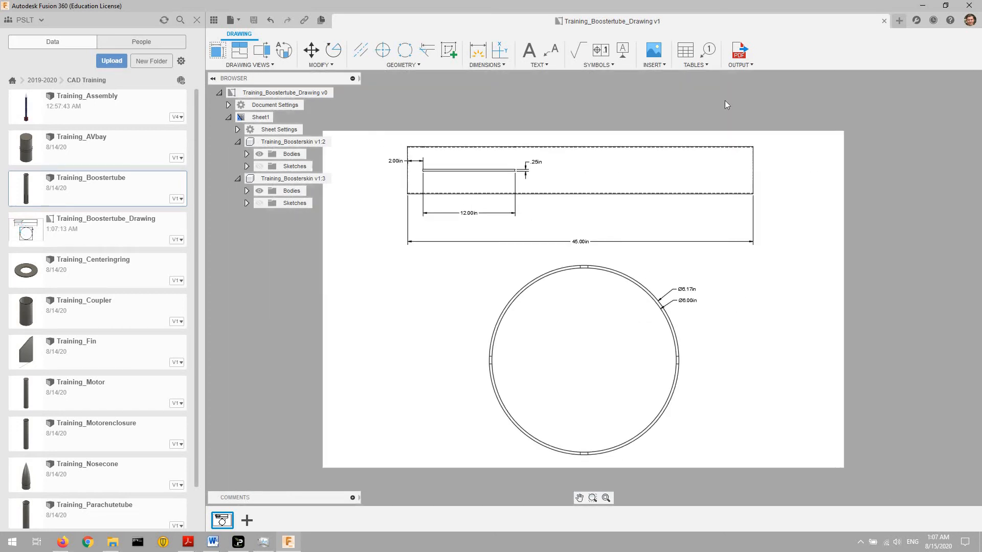
pyautogui.click(884, 21)
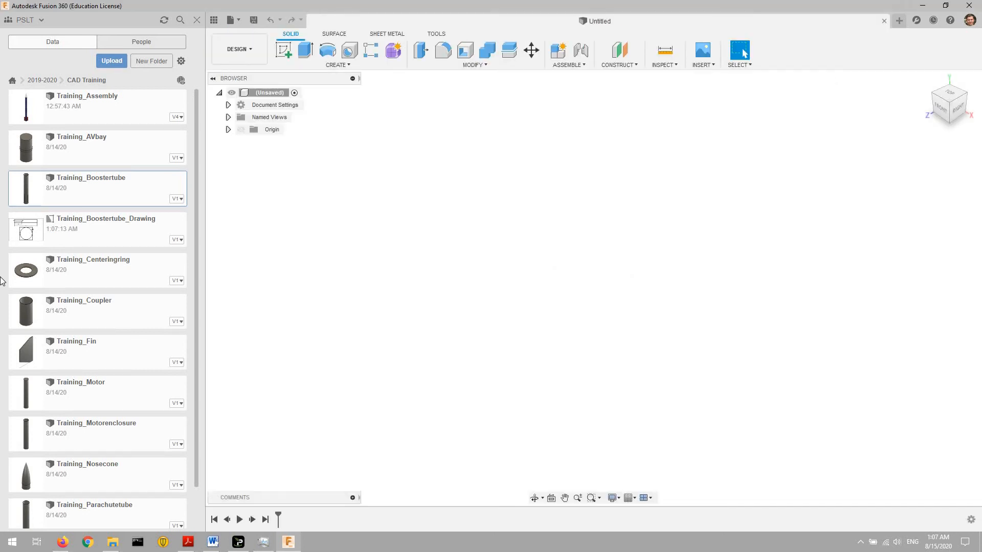
# Step: Switch to the McMaster-Carr window in Firefox and browse the screws category to Hex Head Screws
pyautogui.scroll(-1, 158, 198)
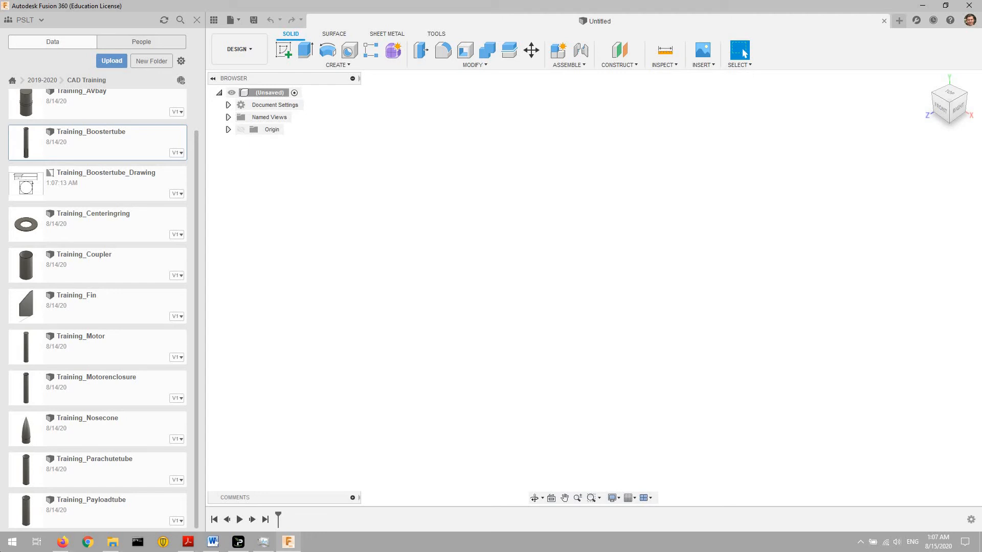
pyautogui.click(60, 545)
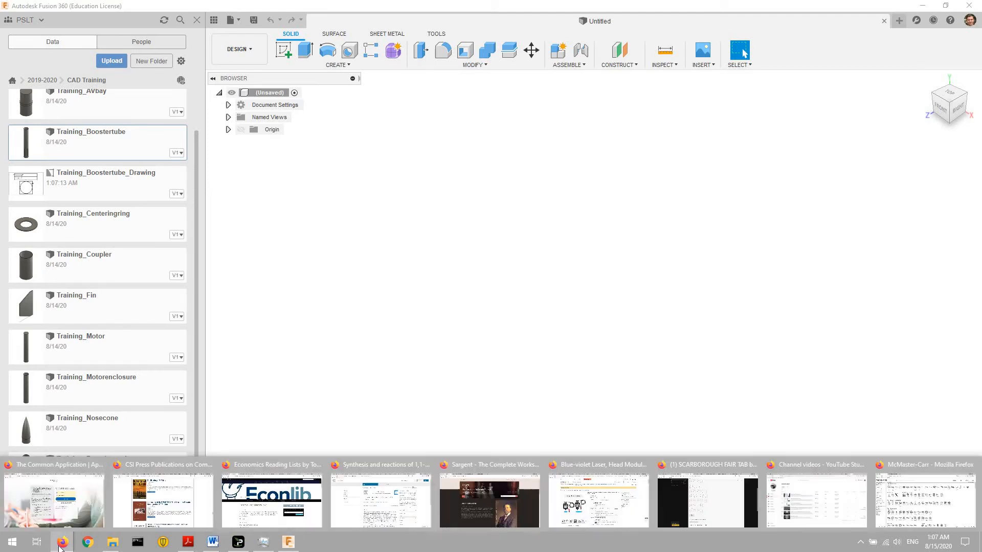
pyautogui.click(961, 504)
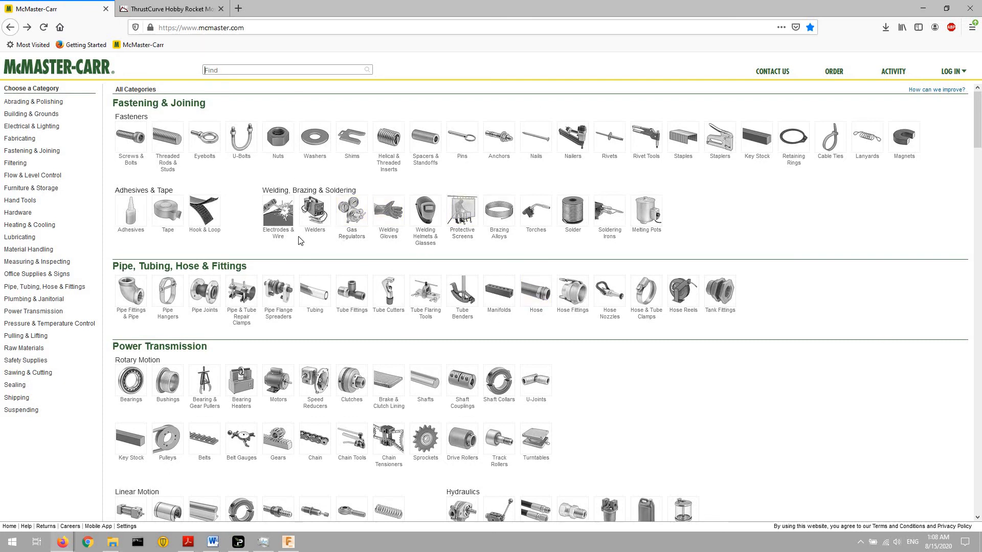
pyautogui.click(131, 149)
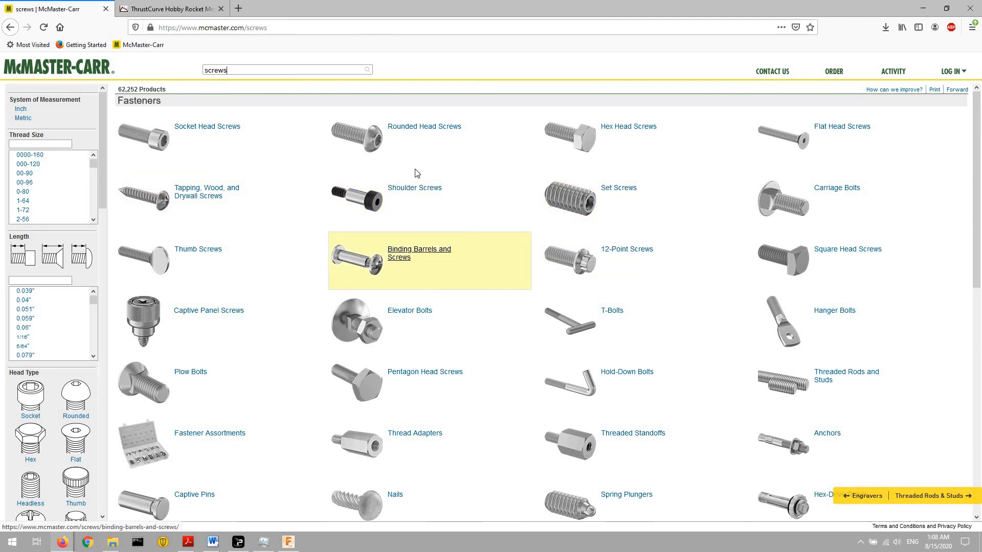
pyautogui.click(626, 149)
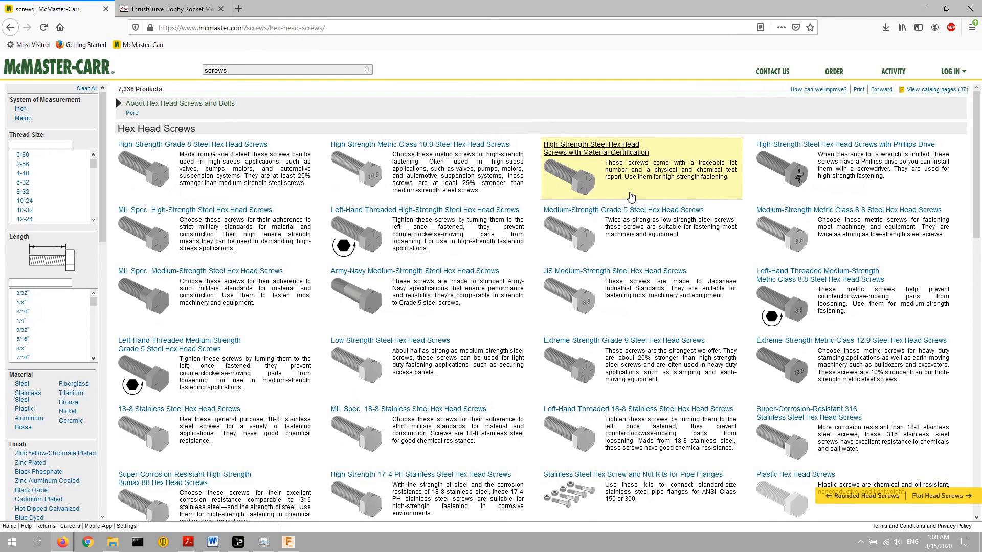
# Step: Look through the hex head screw types and open the 18-8 Stainless Steel Hex Head Screws listing
pyautogui.scroll(-4, 528, 372)
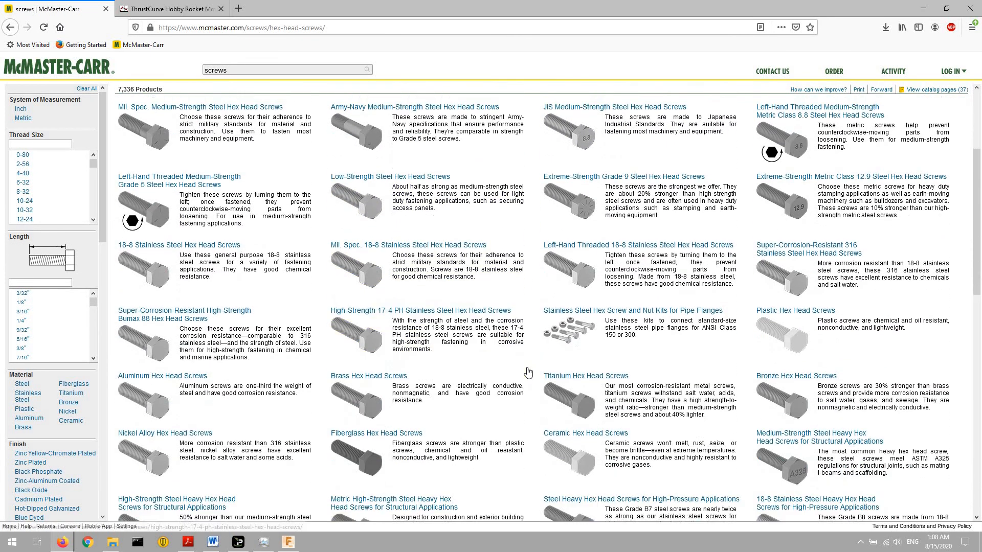
pyautogui.scroll(-2, 528, 372)
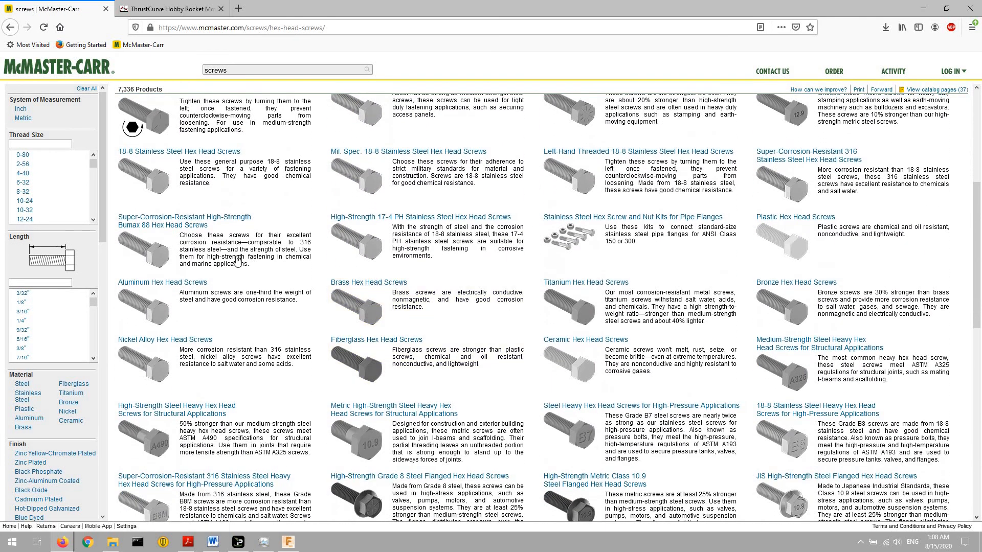
pyautogui.scroll(2, 287, 284)
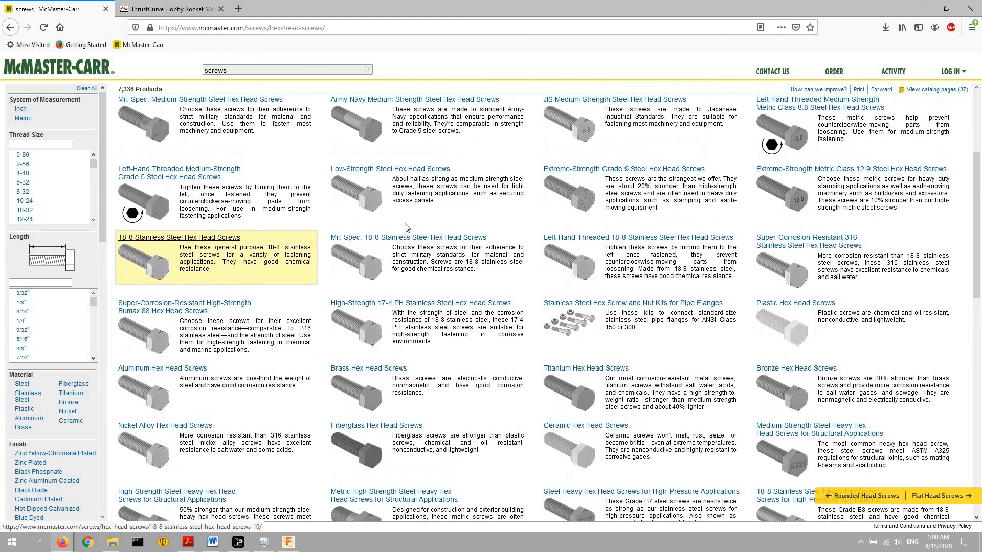
pyautogui.click(207, 244)
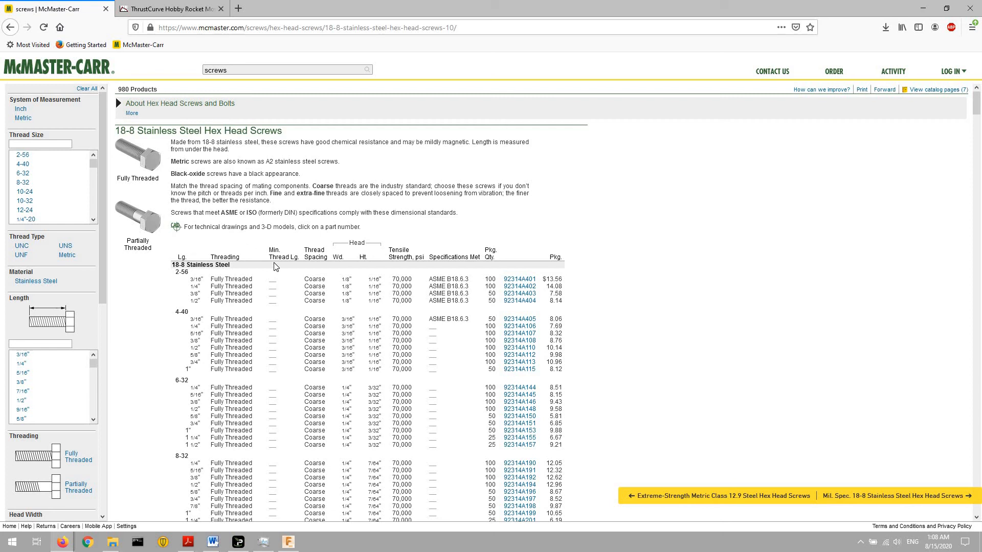
# Step: Find the fully threaded 1/4"-20 screw, 1" long, in the size table and open its product detail page
pyautogui.scroll(-9, 276, 263)
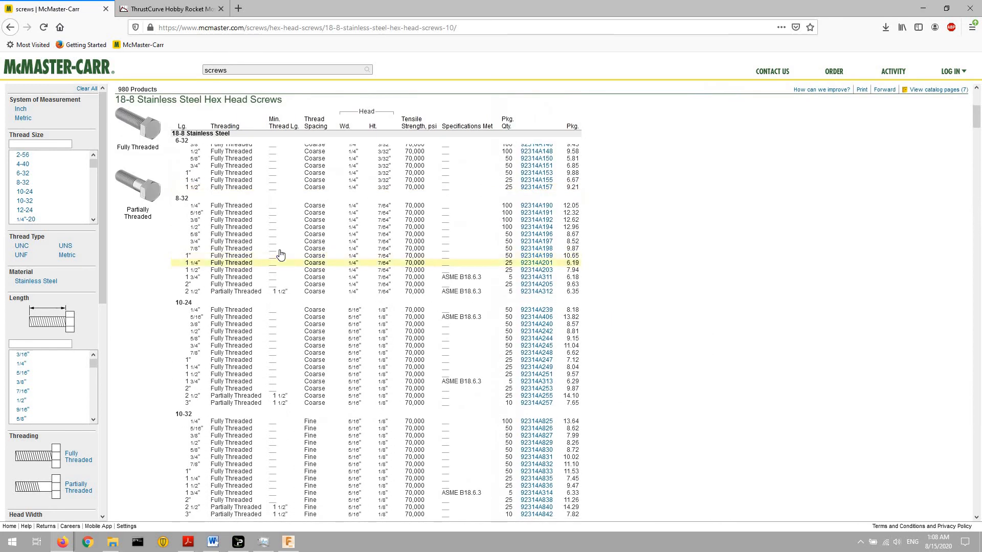
pyautogui.scroll(5, 280, 254)
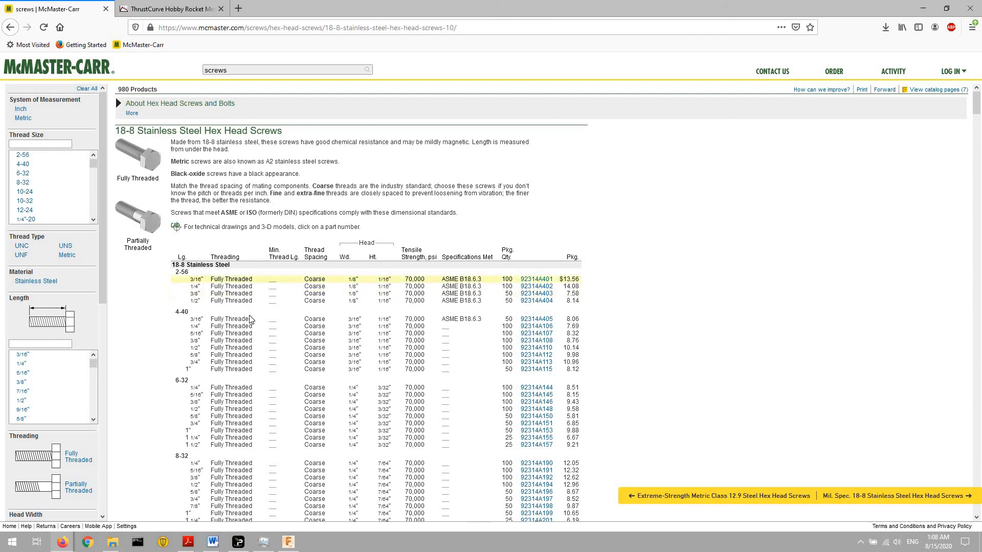
pyautogui.scroll(-5, 257, 355)
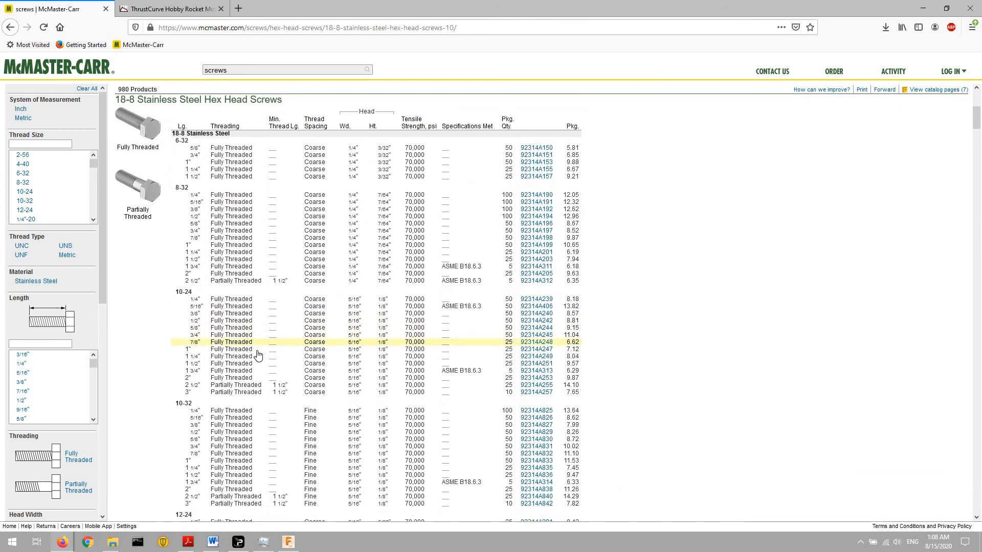
pyautogui.scroll(-5, 257, 355)
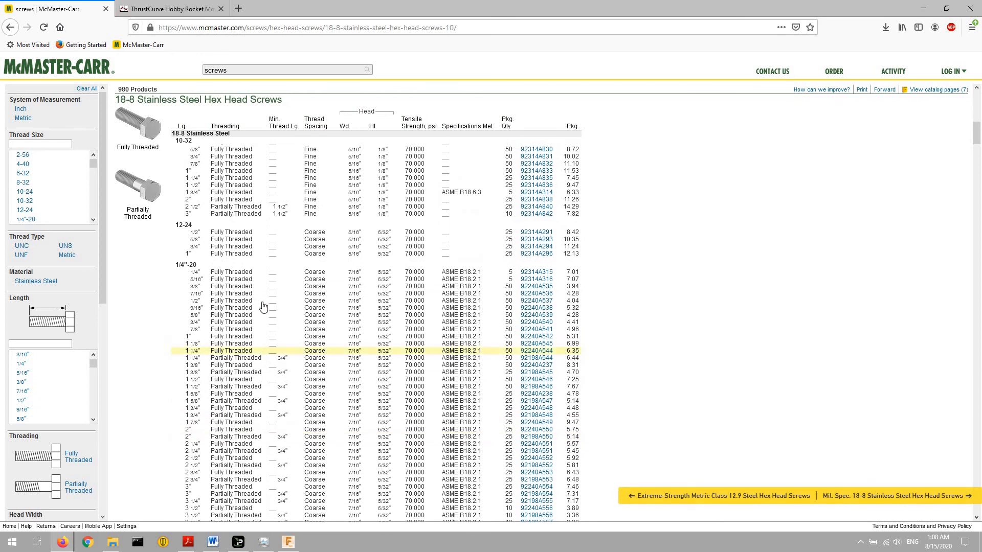
pyautogui.scroll(-1, 228, 261)
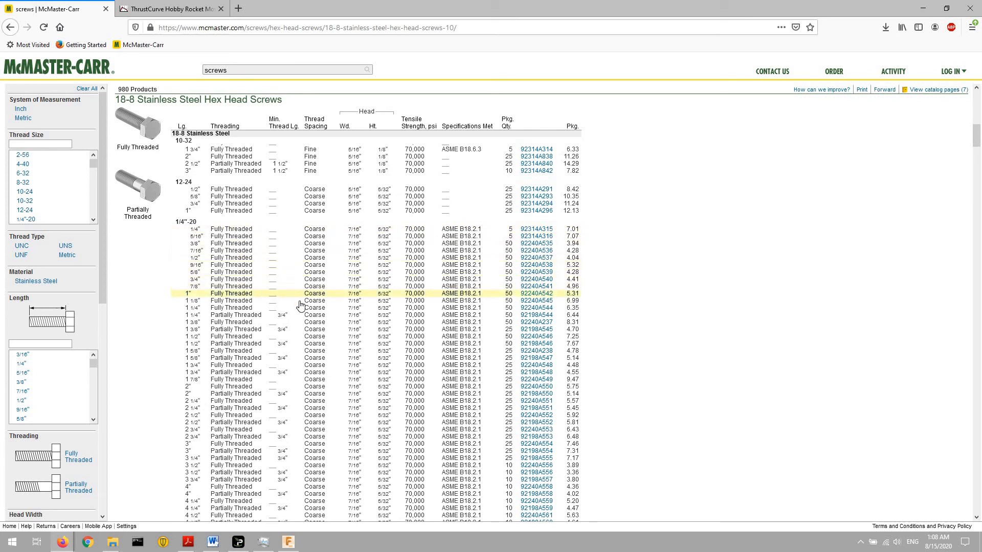
pyautogui.click(300, 295)
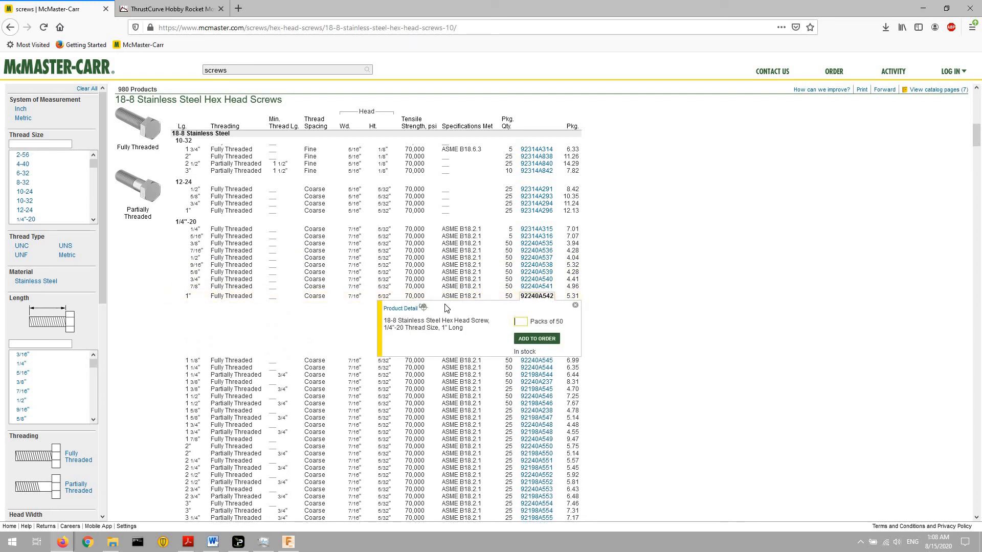
pyautogui.click(400, 308)
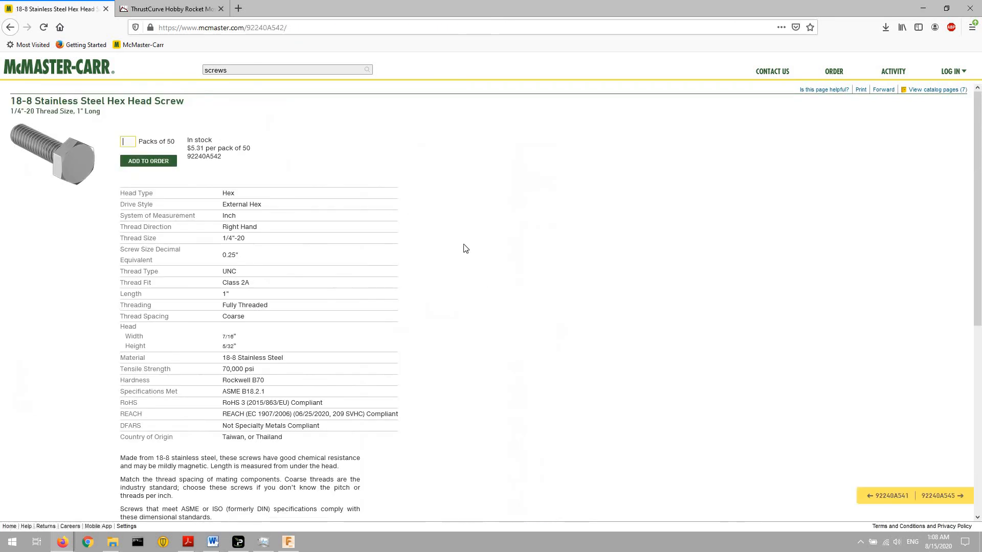
# Step: Save the screw's 3-D Solidworks model to the Desktop and switch back to Fusion 360
pyautogui.scroll(-6, 650, 274)
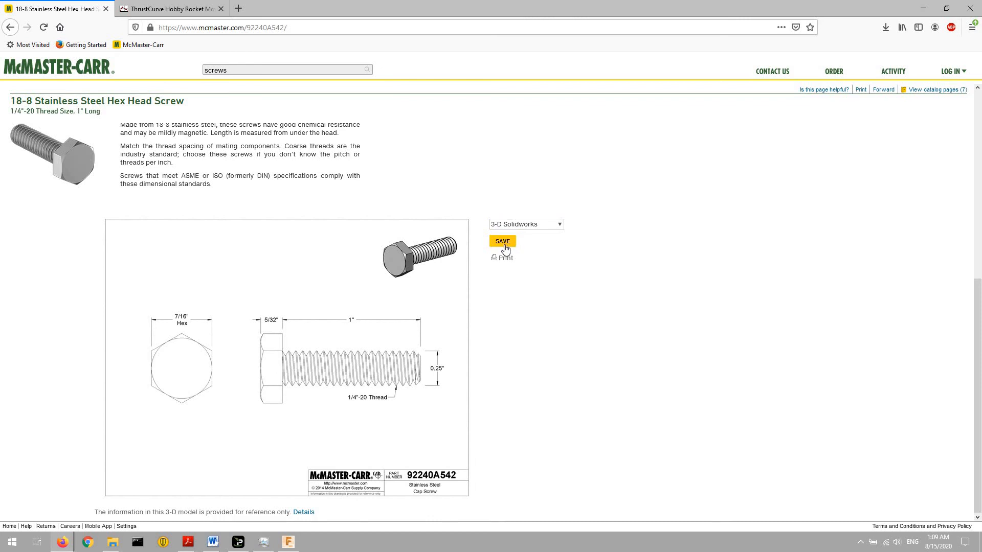
pyautogui.hotkey('alt', 'Tab')
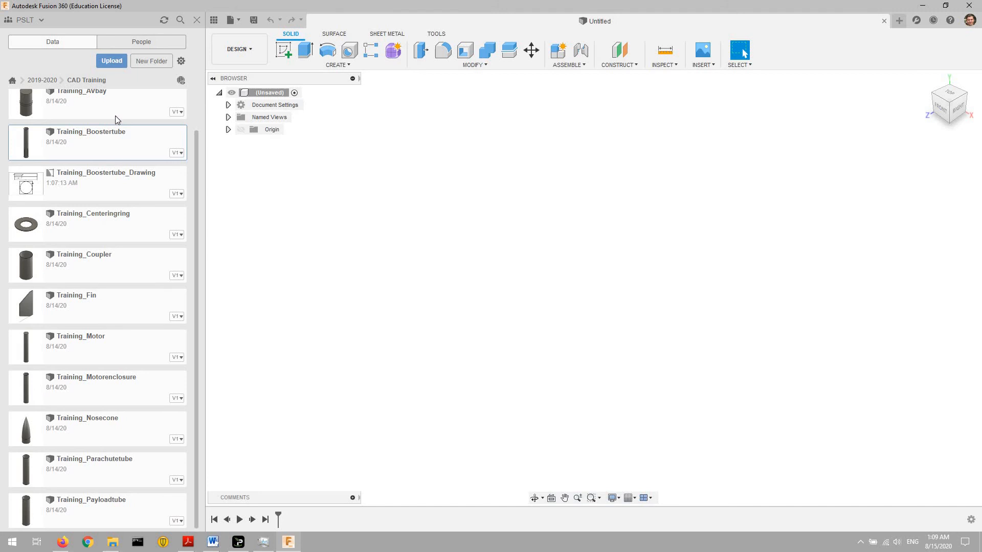
# Step: Upload 92240A542_18-8 STAINLESS STEEL HEX HEAD CAP SCREW.SLDPRT from the Desktop to the CAD Training folder
pyautogui.click(112, 61)
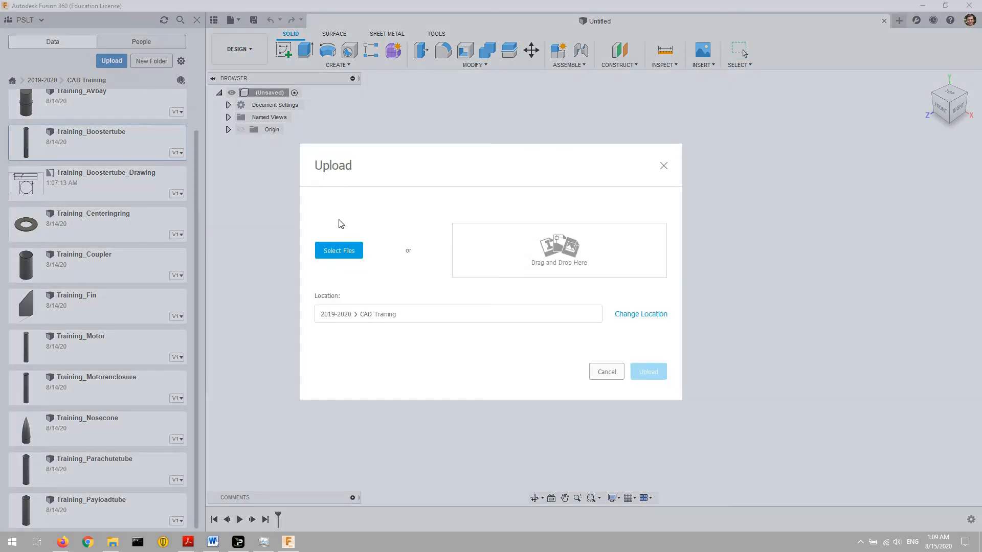
pyautogui.click(351, 254)
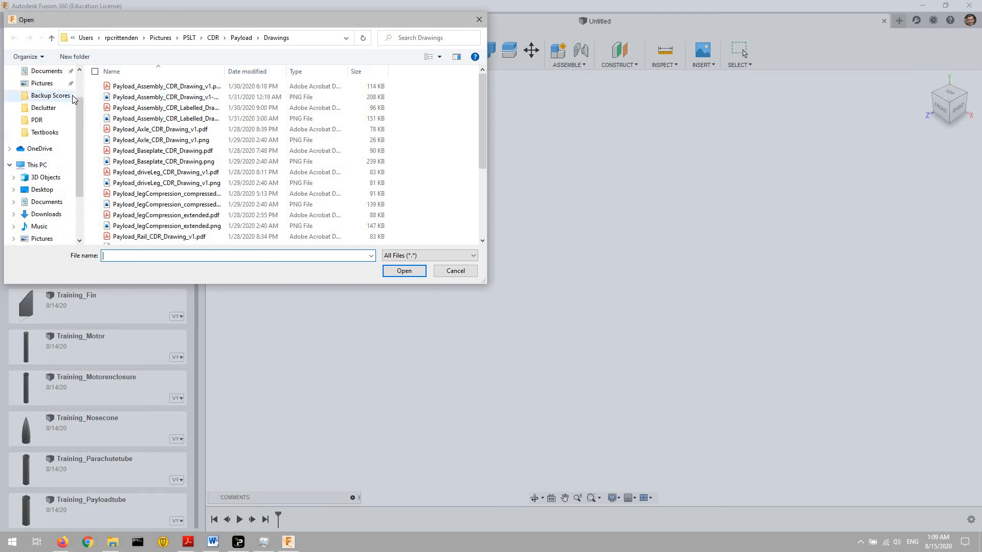
pyautogui.click(42, 92)
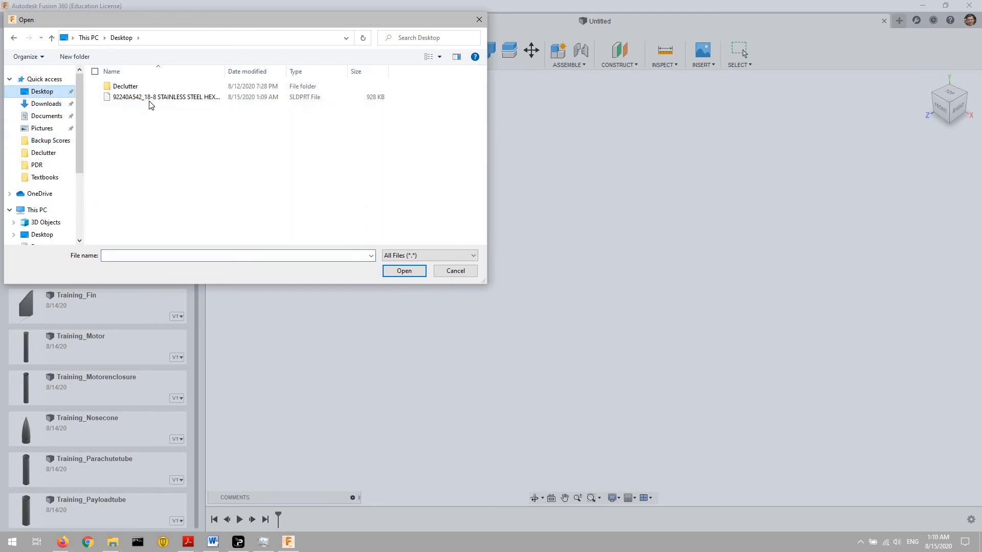
pyautogui.click(150, 101)
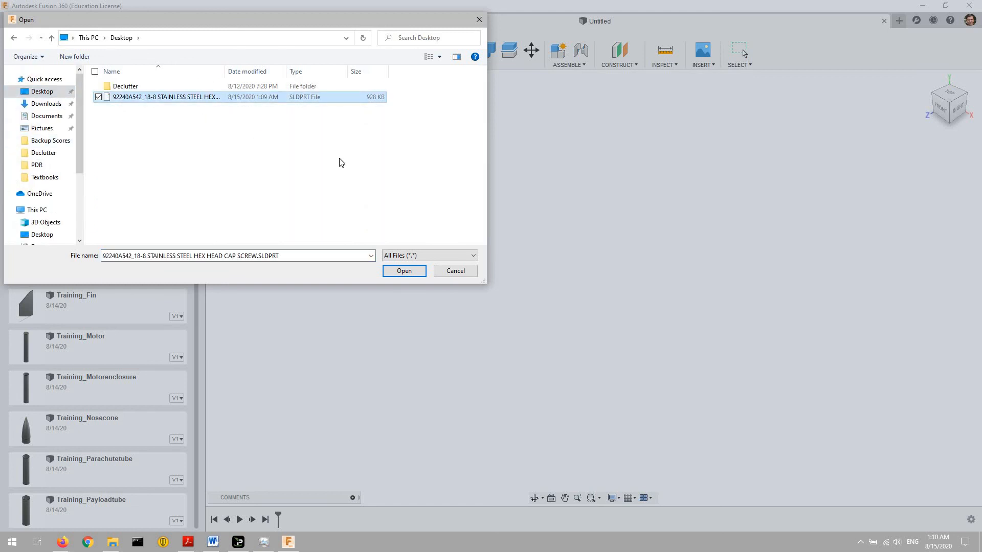
pyautogui.click(403, 271)
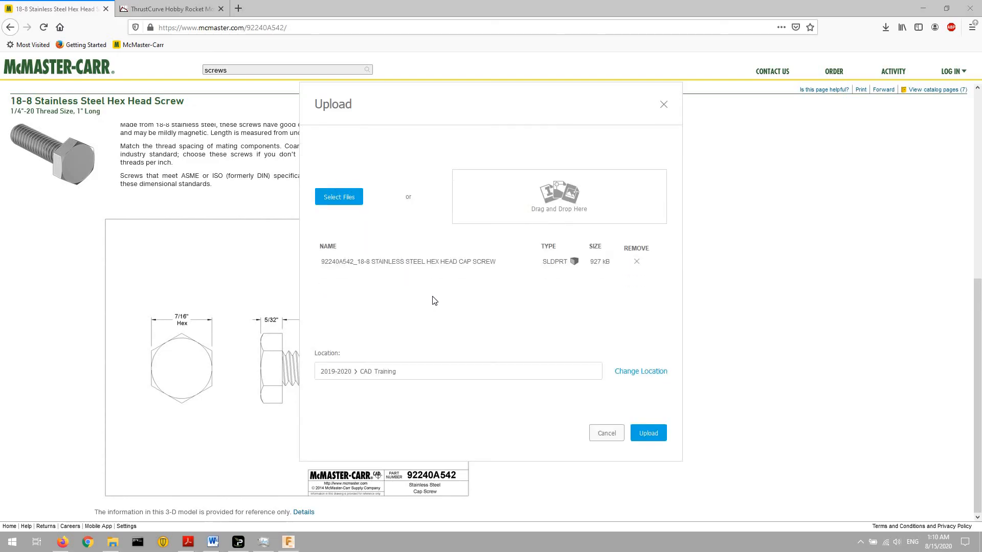
pyautogui.click(655, 433)
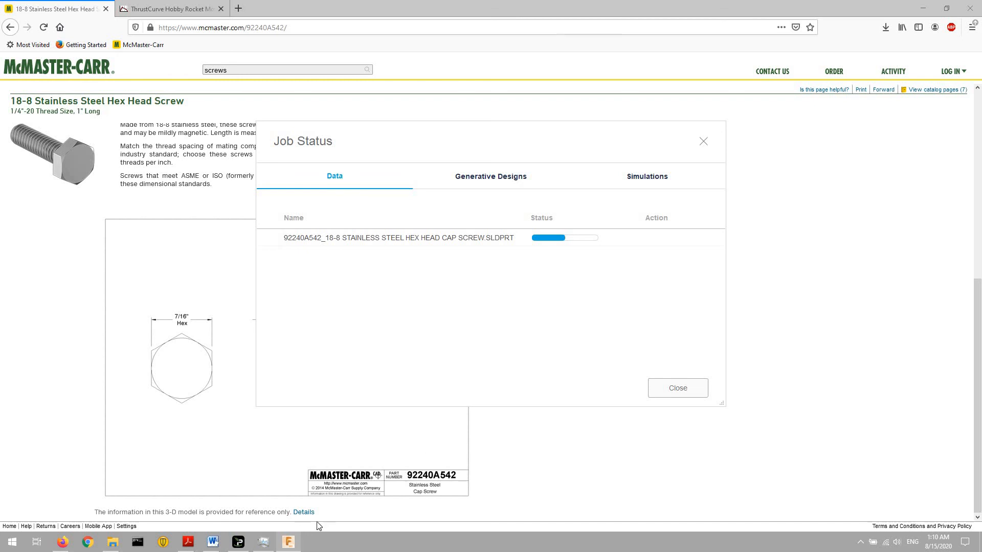
# Step: Return to Fusion 360, dismiss the upload job status and open the uploaded hex head cap screw
pyautogui.click(288, 544)
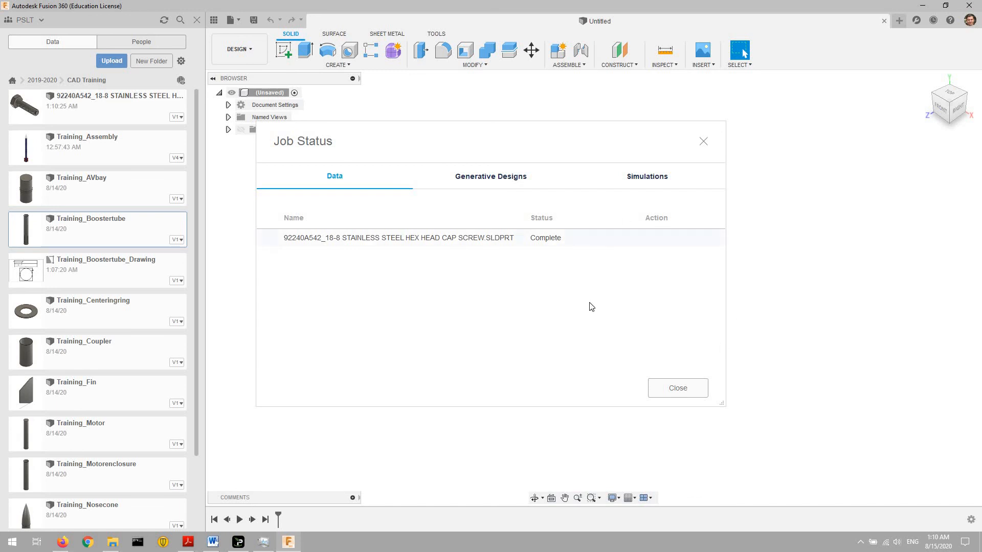
pyautogui.click(679, 387)
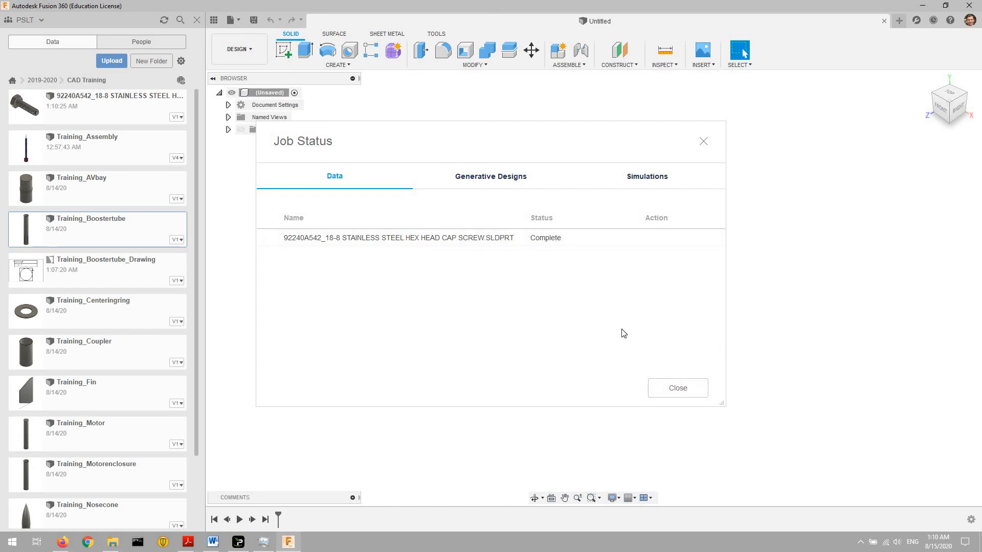
pyautogui.doubleClick(138, 106)
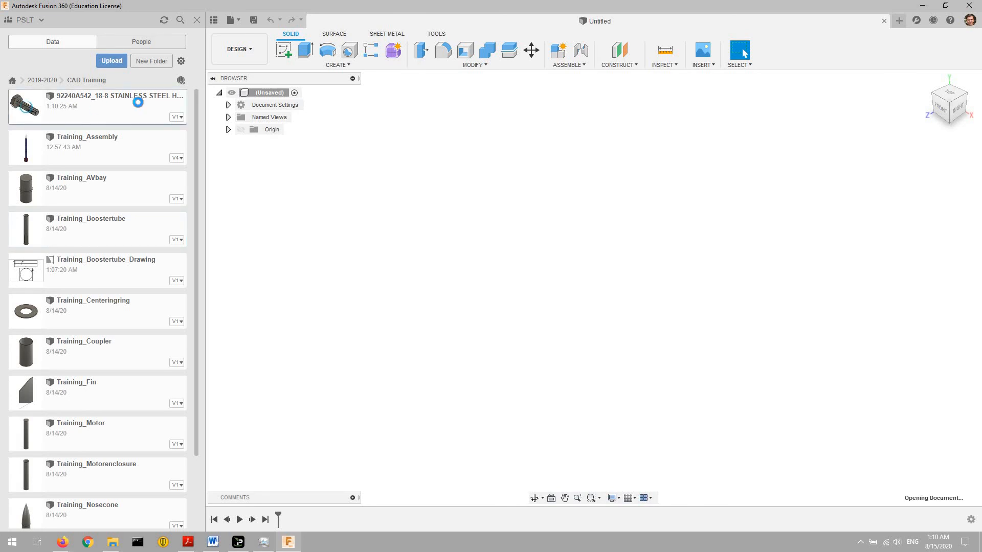